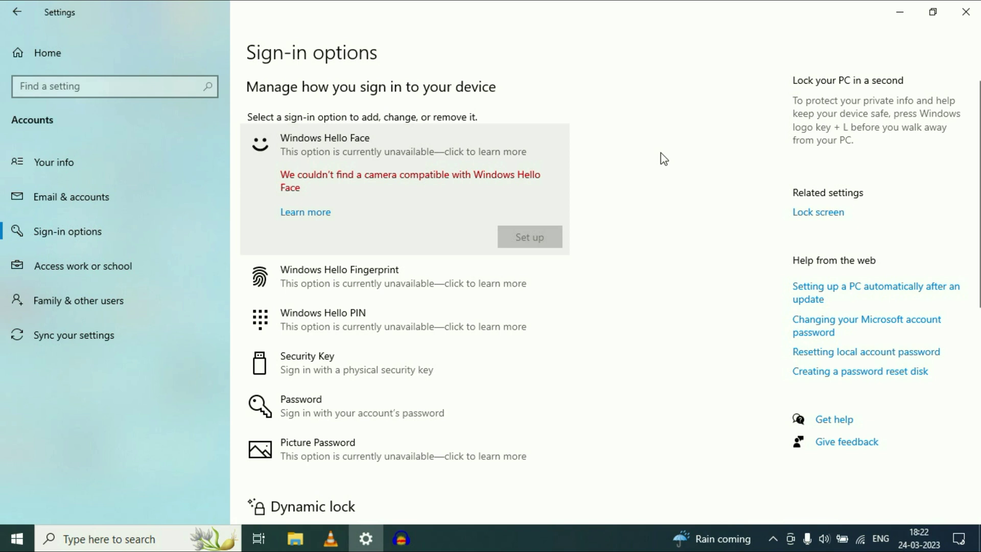
- Close the Sign-in options Settings window and bring up the Start menu
{"action": "left_click", "coordinate": [966, 12]}
{"action": "left_click", "coordinate": [15, 537]}
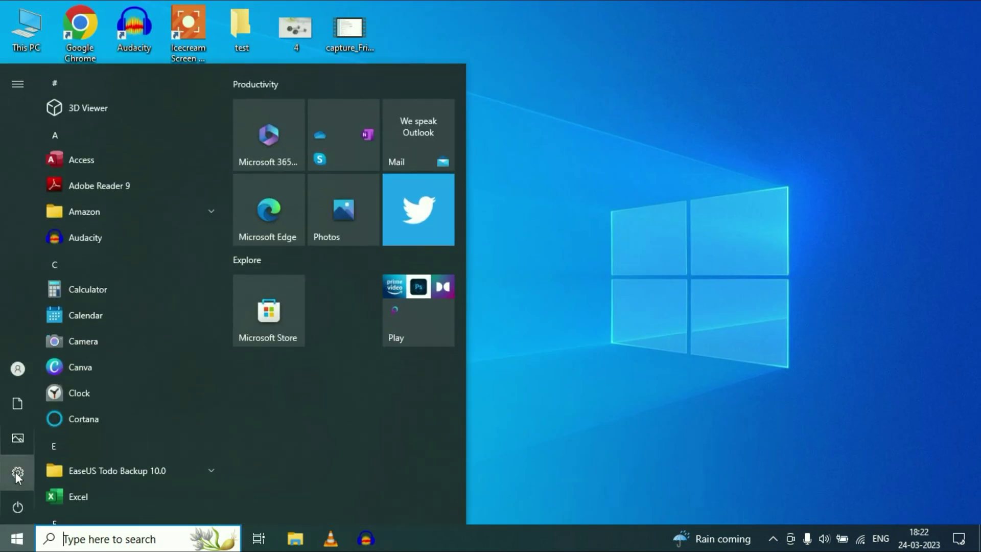
- Go to Apps > Optional features, filter installed features by 'wind', and start adding a feature
{"action": "left_click", "coordinate": [18, 473]}
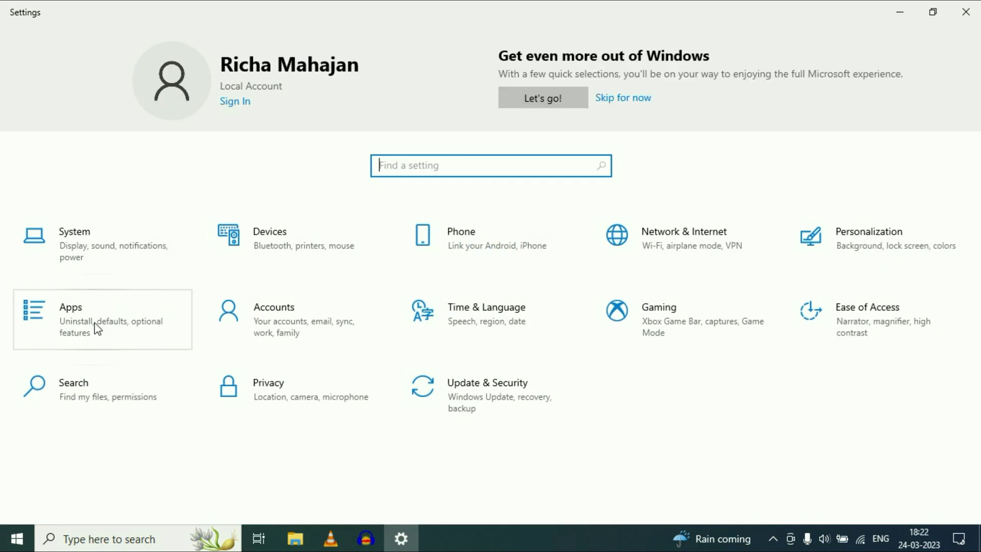
{"action": "left_click", "coordinate": [95, 323]}
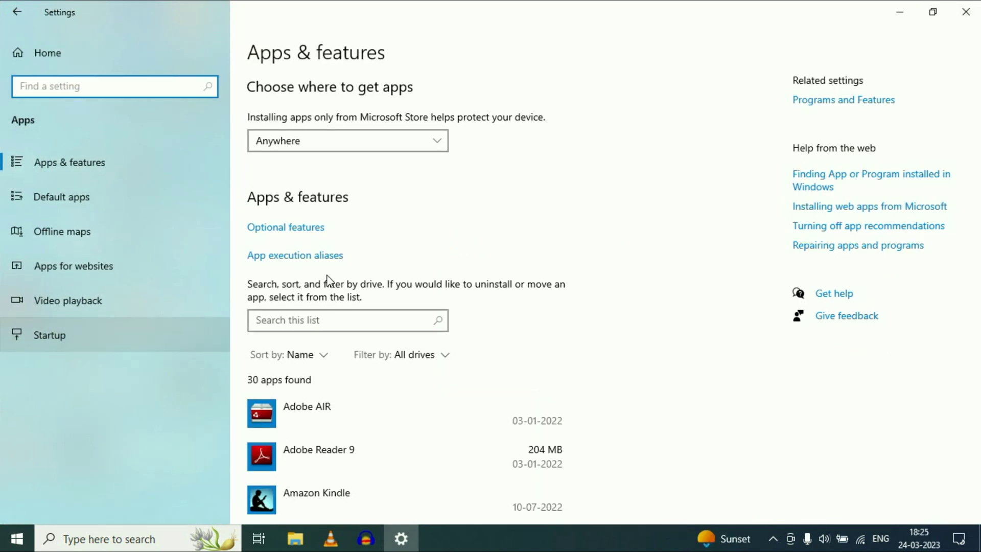
{"action": "left_click", "coordinate": [312, 231]}
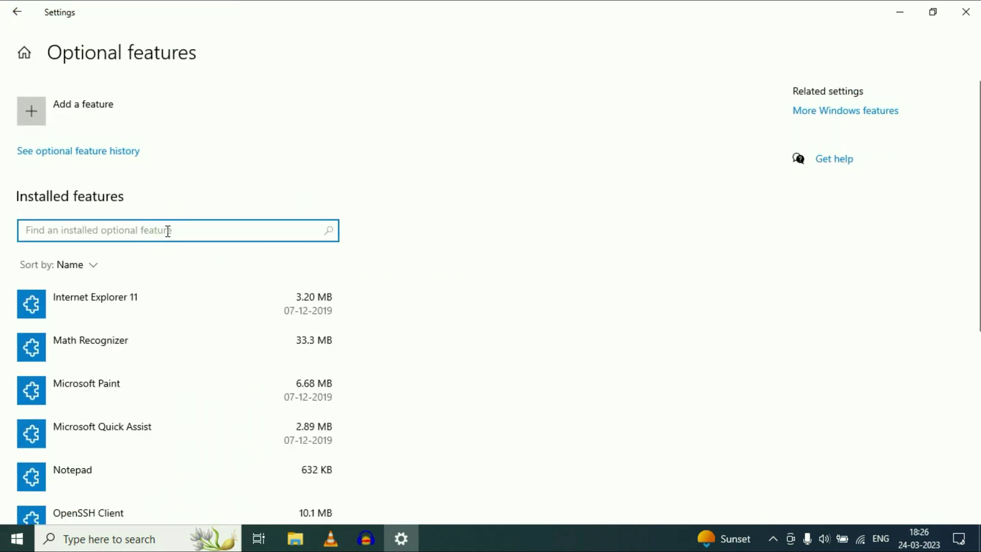
{"action": "type", "text": "wind"}
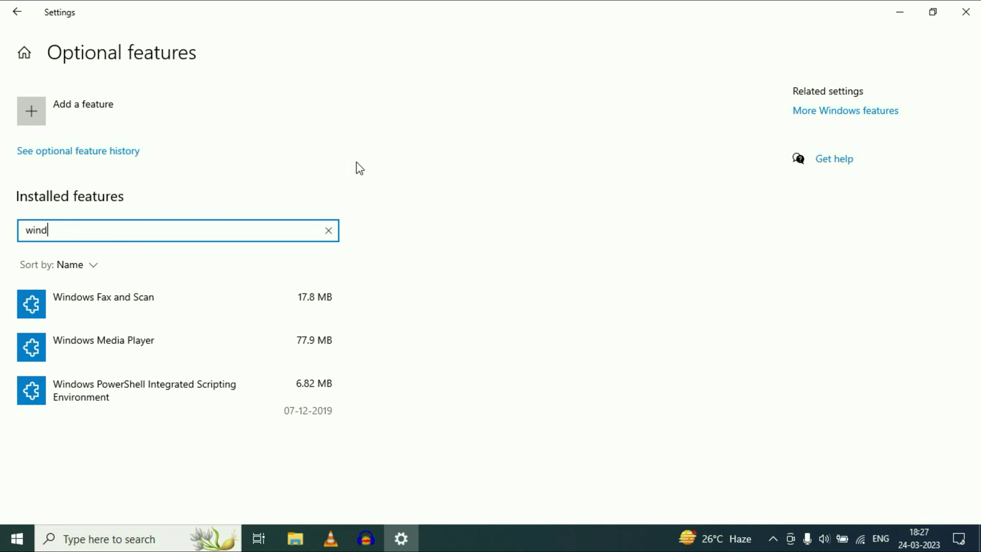
{"action": "left_click", "coordinate": [60, 117]}
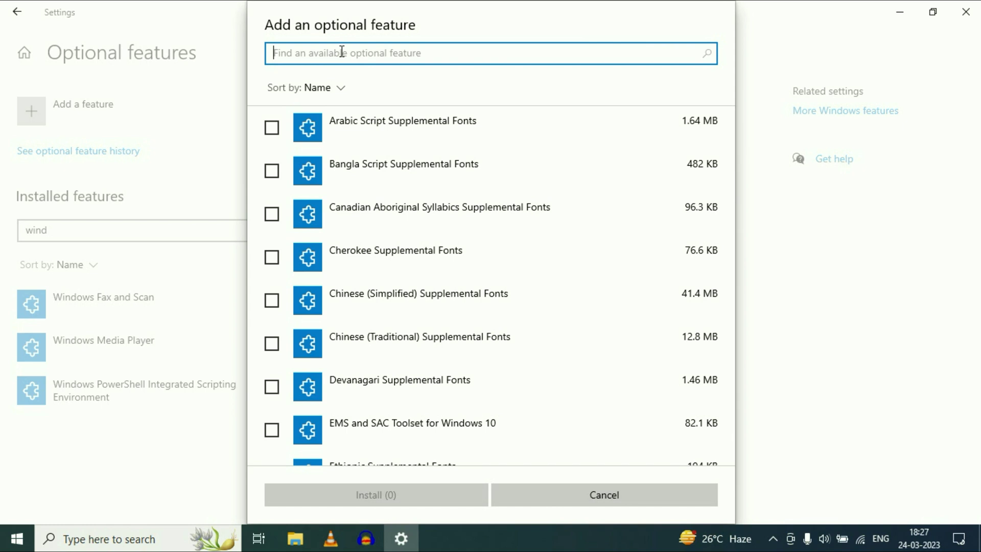
- Search 'windows' among available features and install Windows Hello Face
{"action": "type", "text": "wind"}
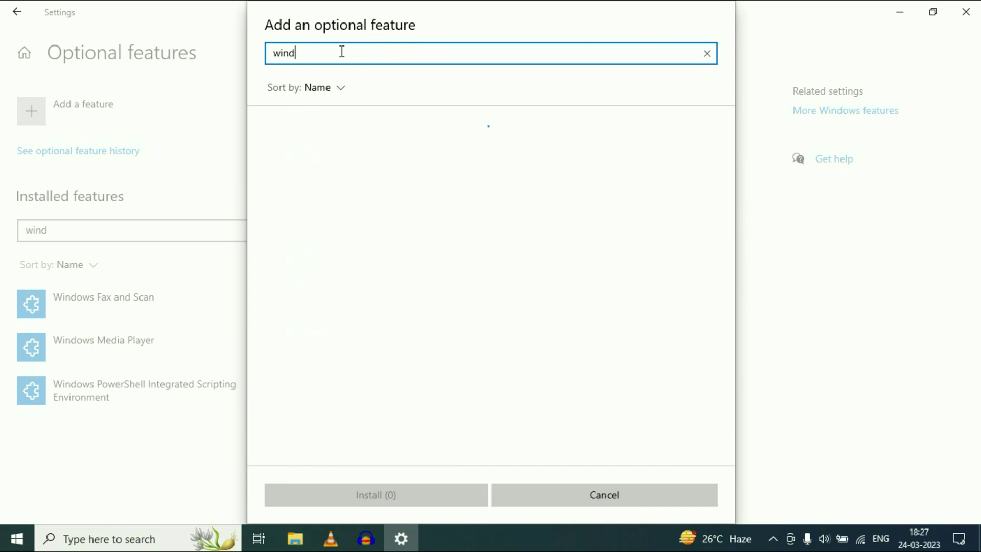
{"action": "type", "text": "ows"}
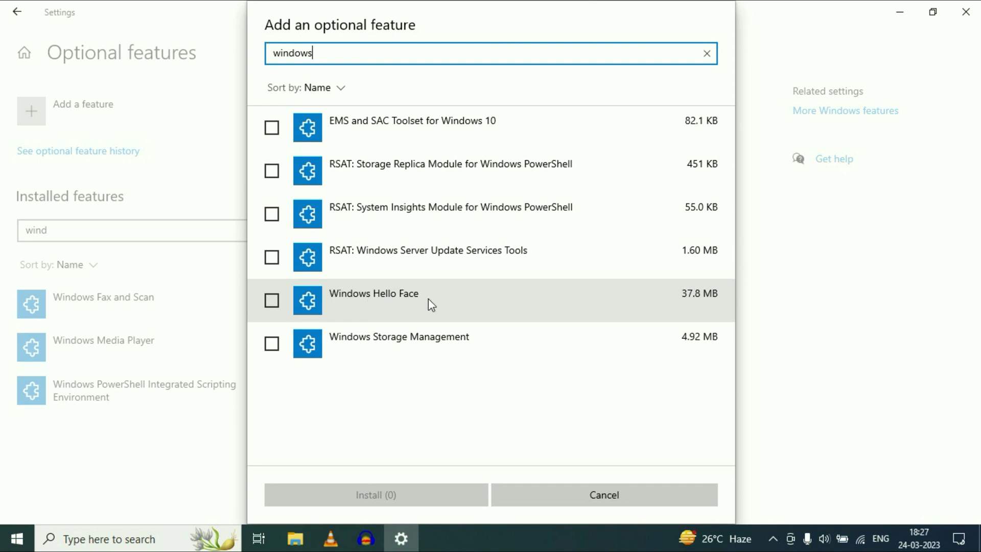
{"action": "left_click", "coordinate": [277, 303]}
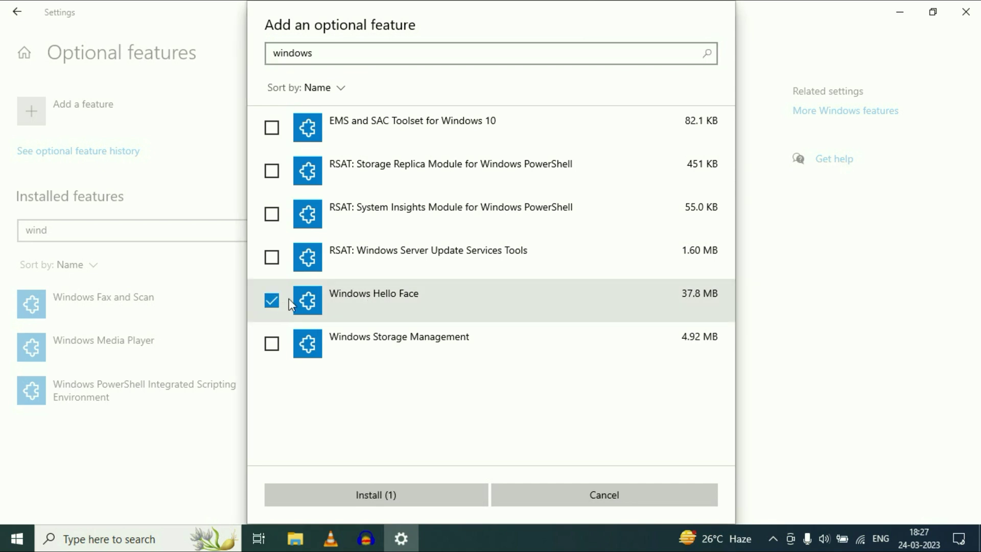
{"action": "left_click", "coordinate": [380, 505]}
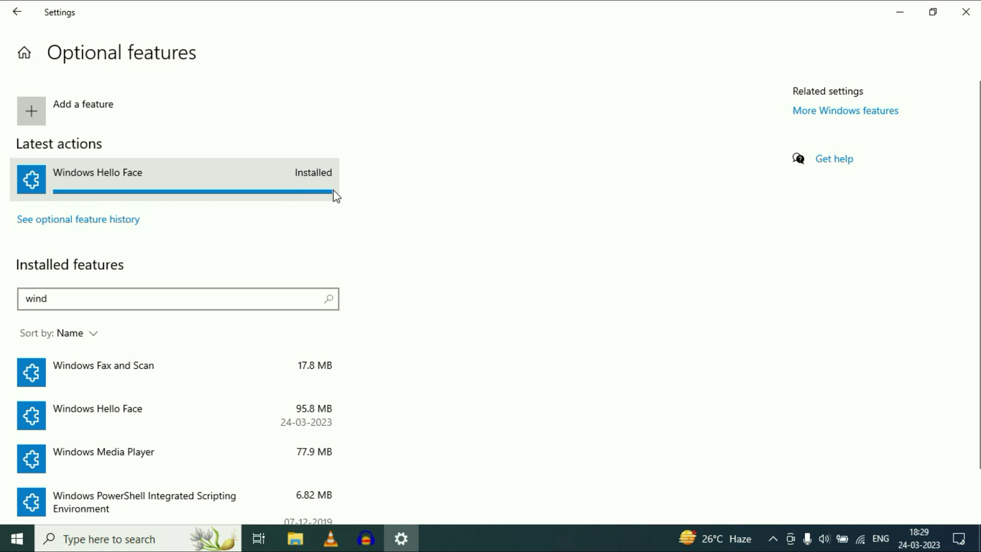
- Close Settings and open File Explorer on This PC
{"action": "left_click", "coordinate": [23, 55]}
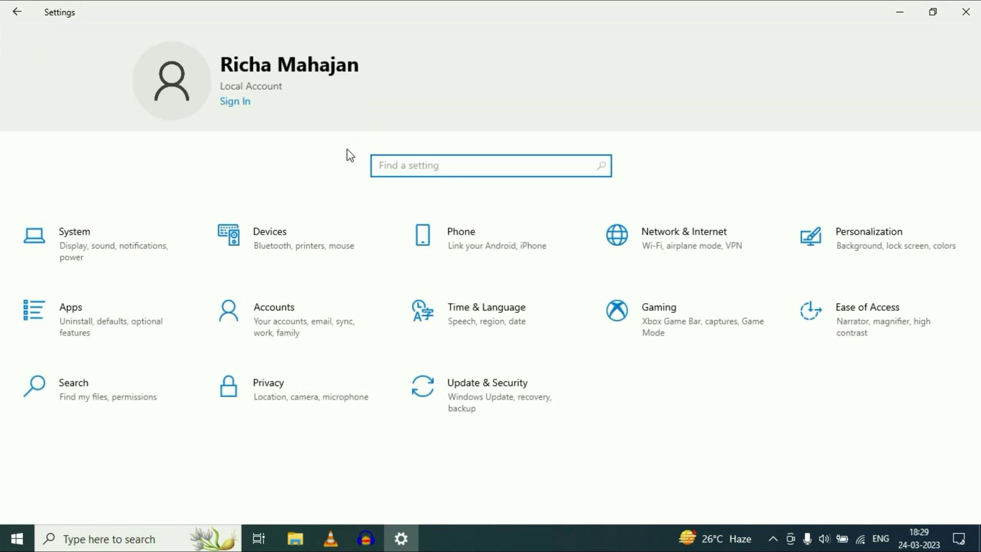
{"action": "left_click", "coordinate": [965, 11]}
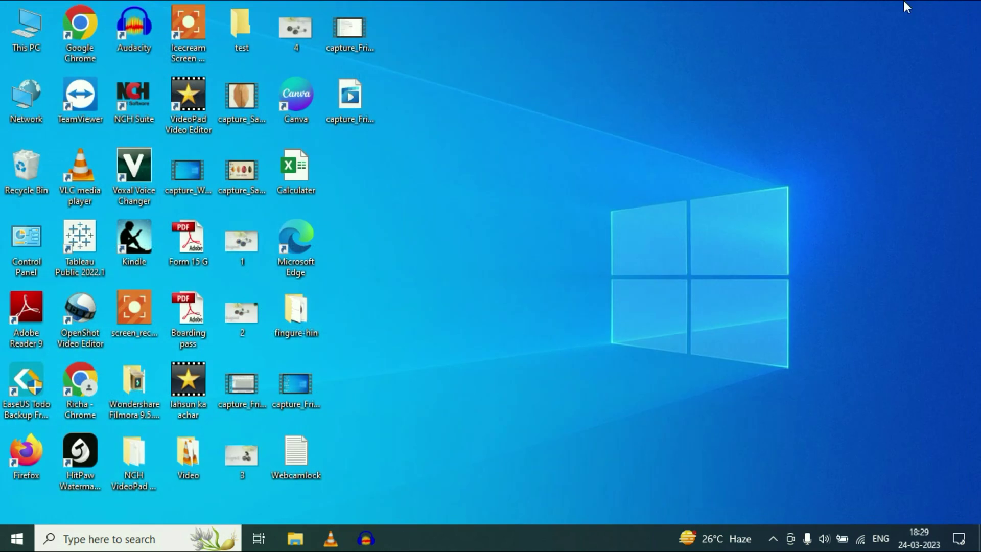
{"action": "left_click", "coordinate": [302, 540]}
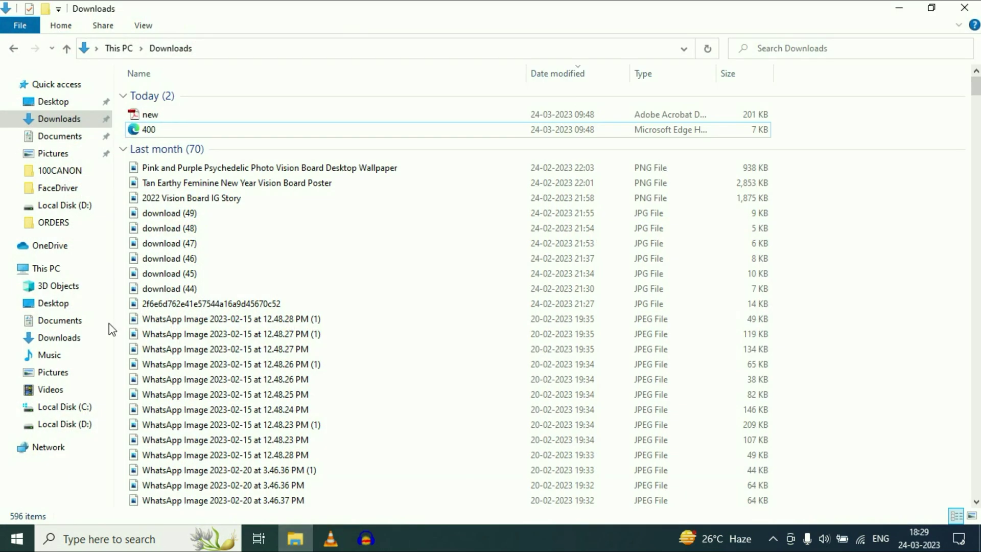
{"action": "left_click", "coordinate": [54, 268]}
- Open the C:\Windows\System32 folder
{"action": "double_click", "coordinate": [232, 204]}
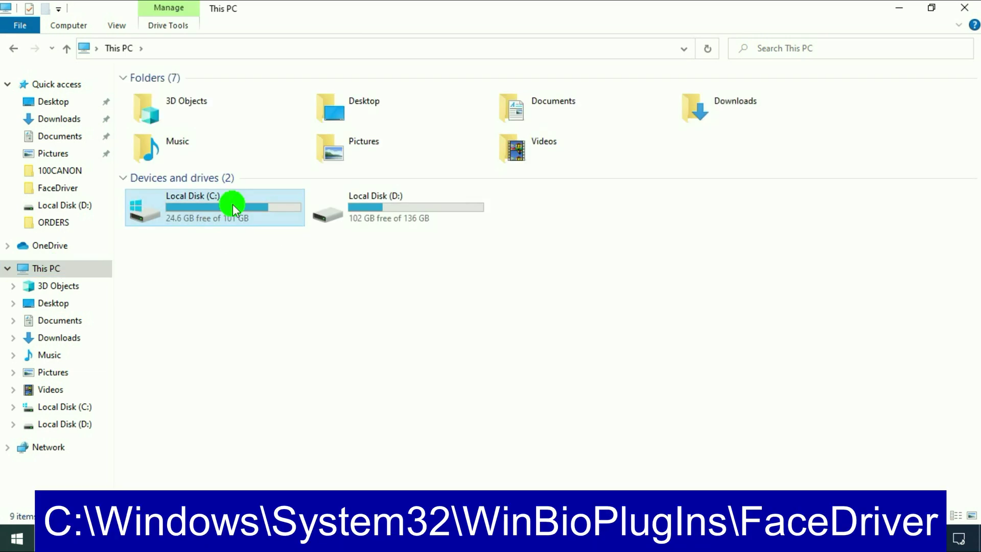
{"action": "double_click", "coordinate": [179, 185]}
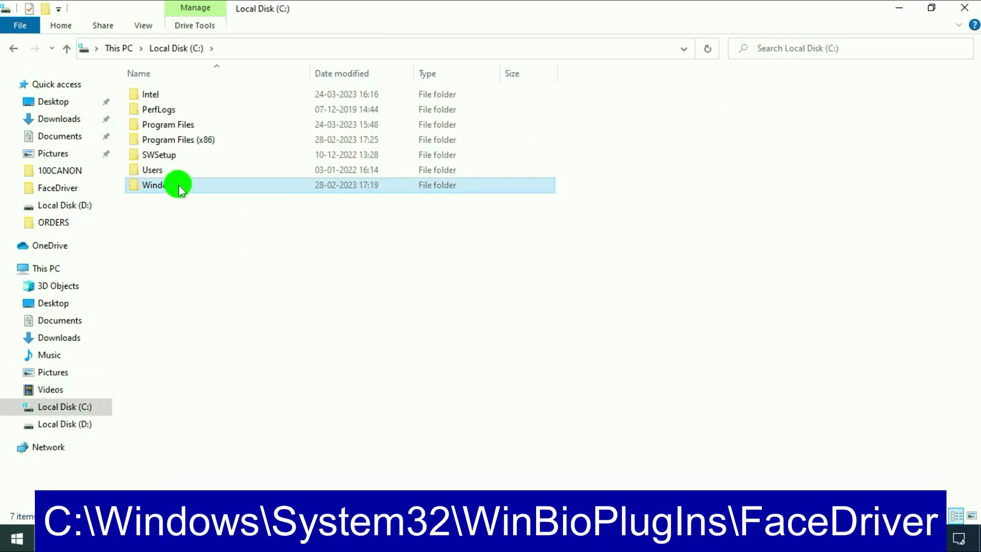
{"action": "scroll", "coordinate": [187, 386], "scroll_direction": "down", "scroll_amount": 1}
{"action": "scroll", "coordinate": [187, 388], "scroll_direction": "down", "scroll_amount": 11}
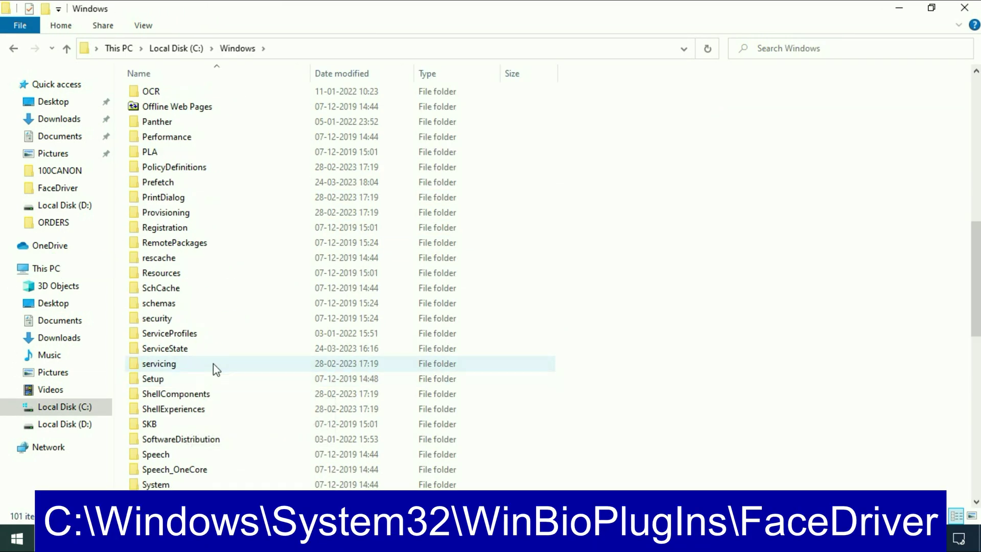
{"action": "scroll", "coordinate": [213, 363], "scroll_direction": "down", "scroll_amount": 1}
{"action": "scroll", "coordinate": [230, 334], "scroll_direction": "down", "scroll_amount": 1}
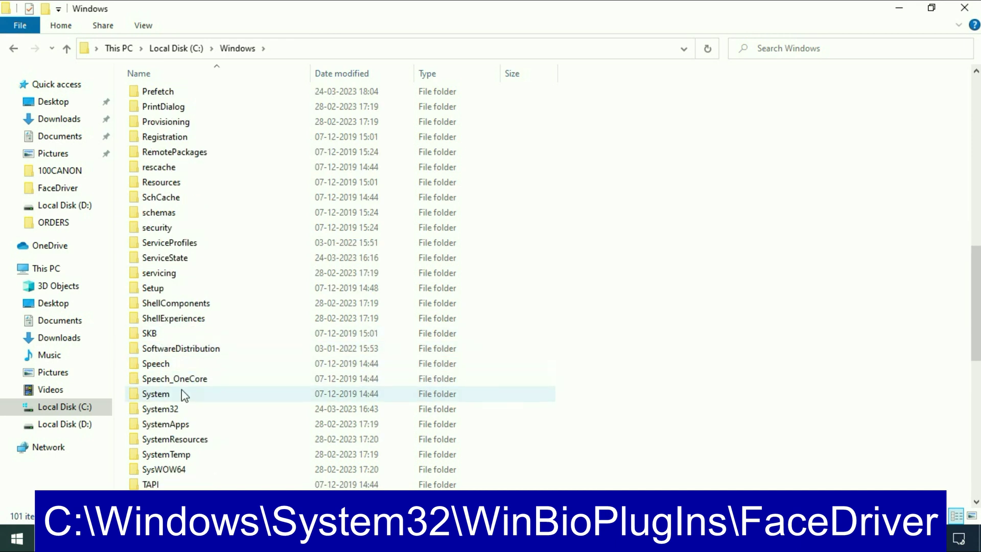
{"action": "scroll", "coordinate": [184, 394], "scroll_direction": "down", "scroll_amount": 2}
{"action": "left_click", "coordinate": [200, 320]}
{"action": "double_click", "coordinate": [197, 319]}
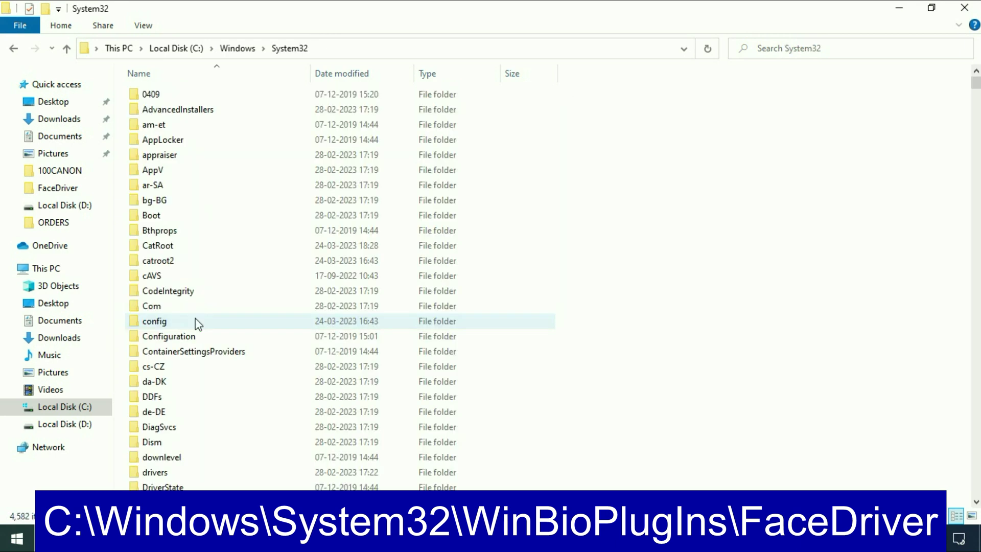
- Open the WinBioPlugIns folder inside System32
{"action": "scroll", "coordinate": [233, 258], "scroll_direction": "down", "scroll_amount": 4}
{"action": "scroll", "coordinate": [232, 259], "scroll_direction": "down", "scroll_amount": 19}
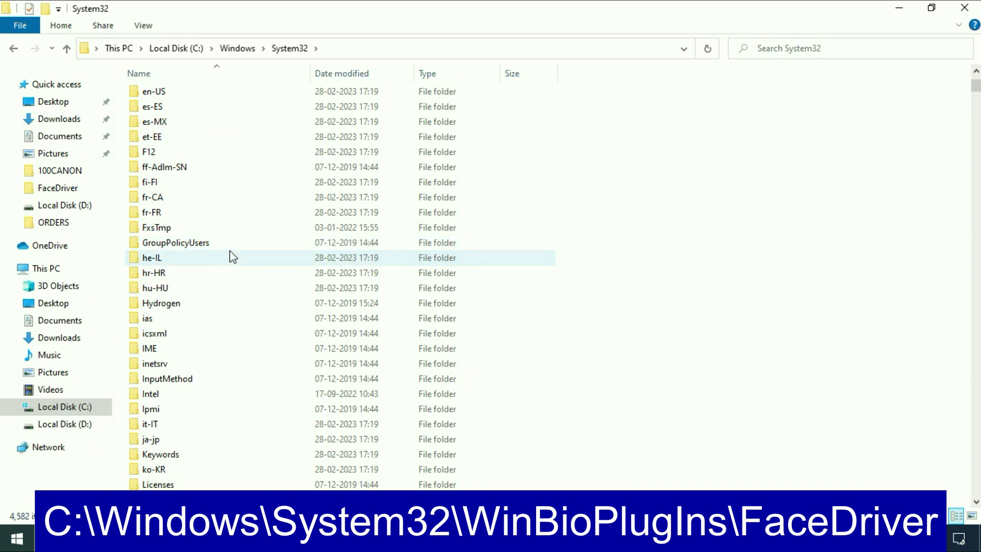
{"action": "scroll", "coordinate": [232, 261], "scroll_direction": "down", "scroll_amount": 17}
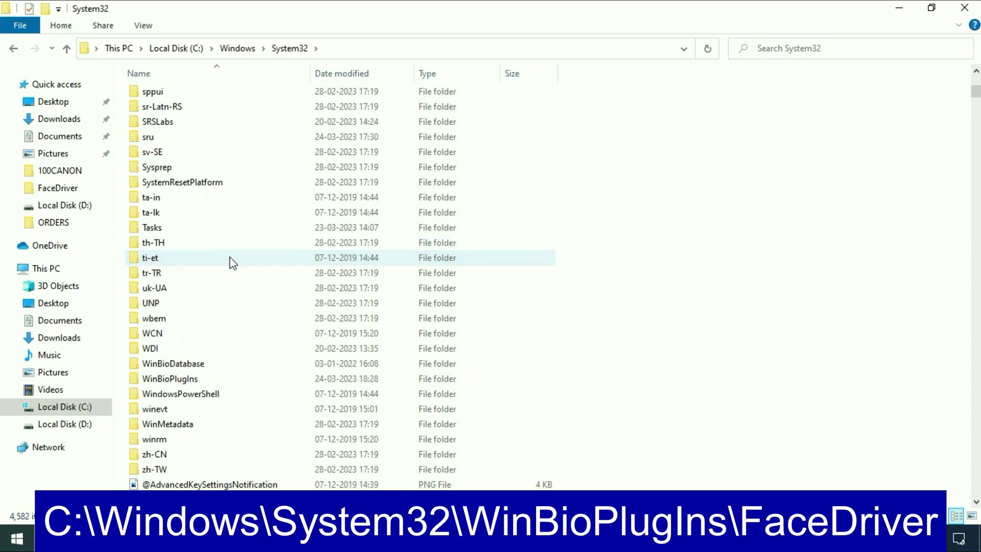
{"action": "scroll", "coordinate": [215, 258], "scroll_direction": "up", "scroll_amount": 3}
{"action": "left_click", "coordinate": [161, 242]}
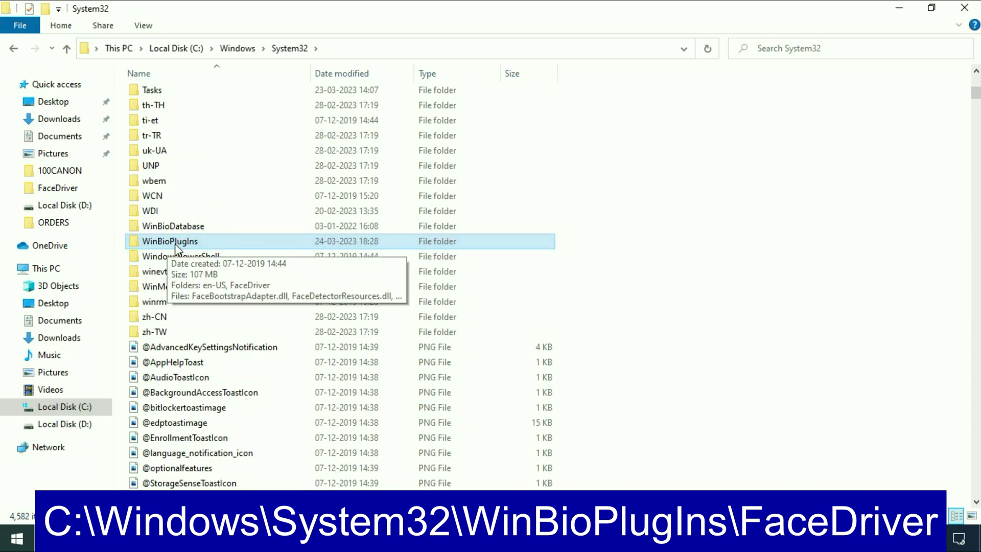
{"action": "double_click", "coordinate": [201, 241]}
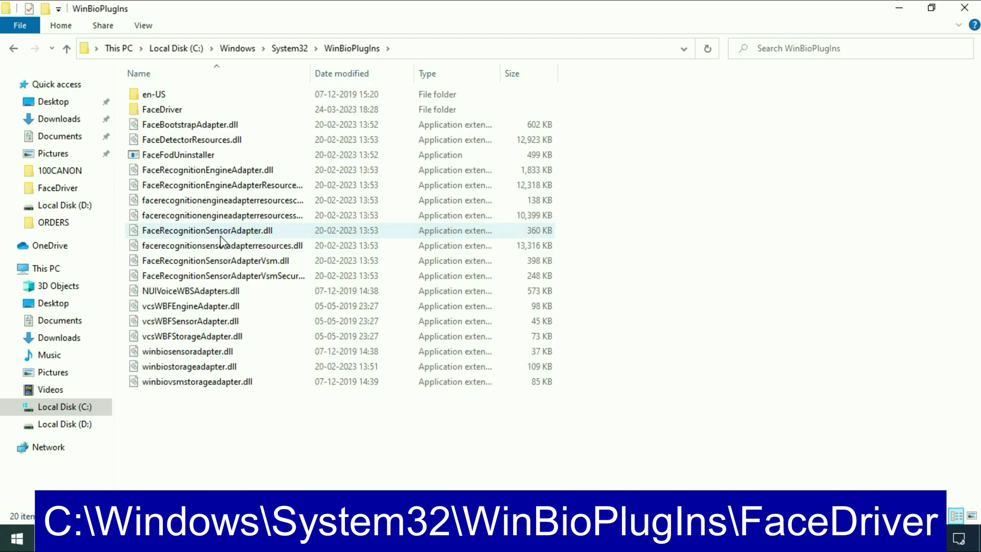
- Open the FaceDriver folder
{"action": "left_click", "coordinate": [183, 107]}
{"action": "left_click", "coordinate": [183, 108]}
{"action": "left_click", "coordinate": [204, 109]}
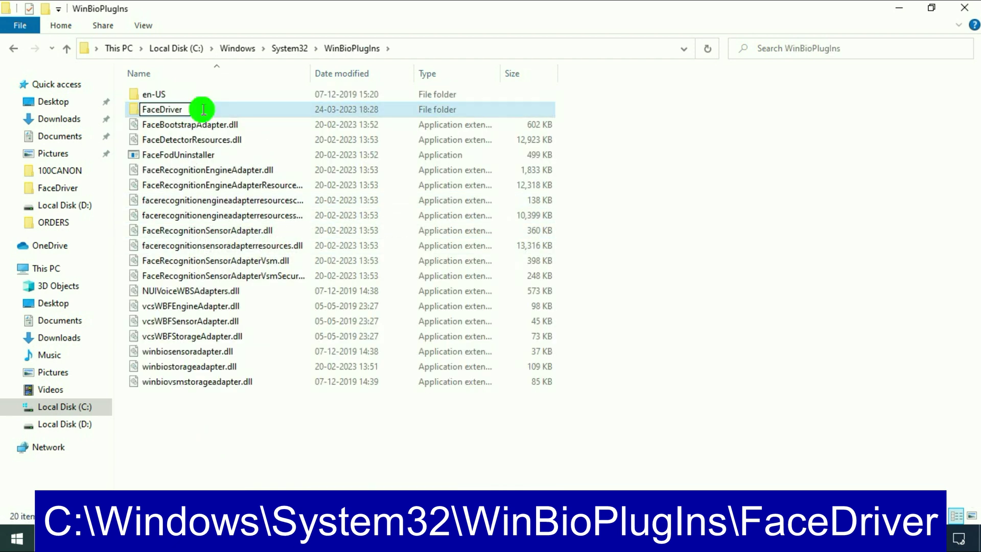
{"action": "double_click", "coordinate": [203, 109]}
- Install the HelloFace setup information file, then close the Explorer window
{"action": "left_click", "coordinate": [158, 125]}
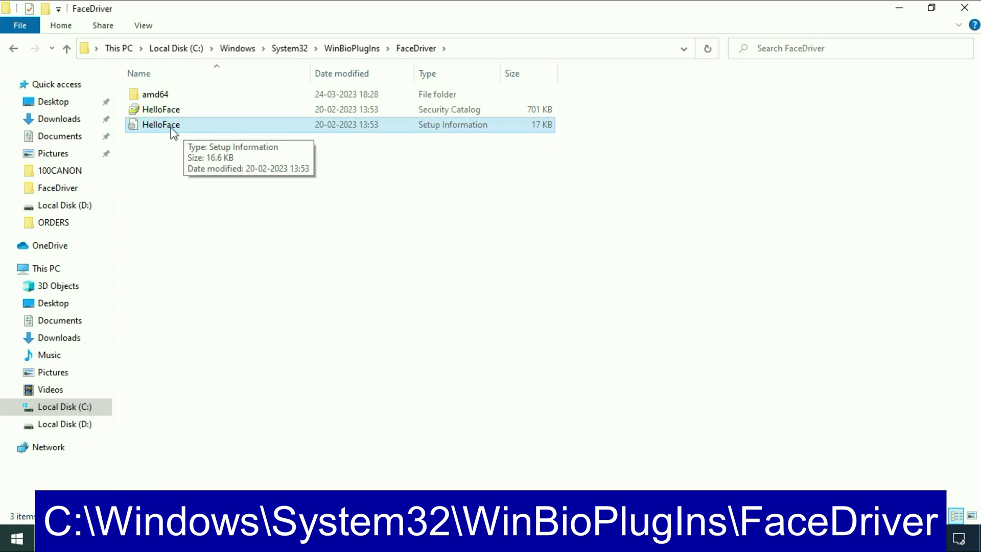
{"action": "right_click", "coordinate": [173, 125]}
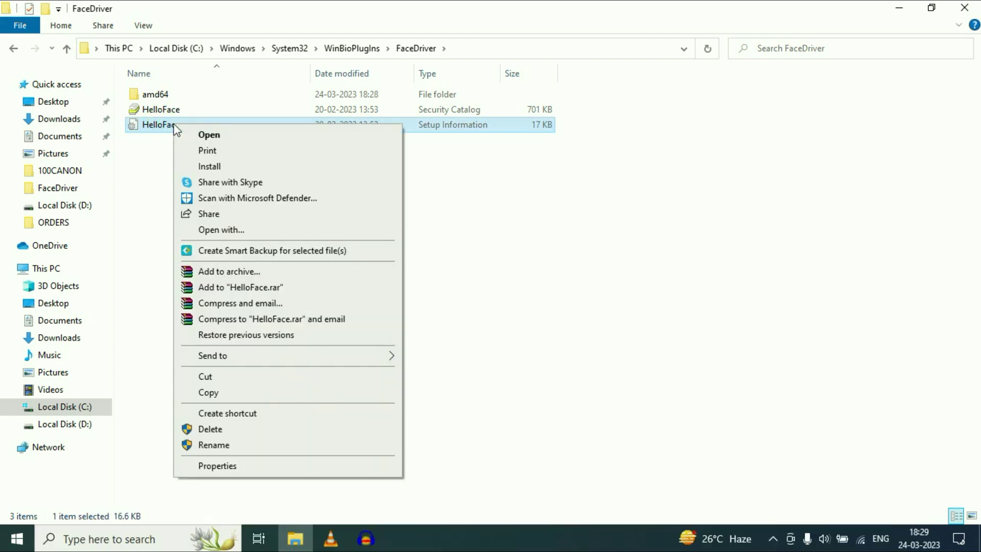
{"action": "left_click", "coordinate": [217, 167]}
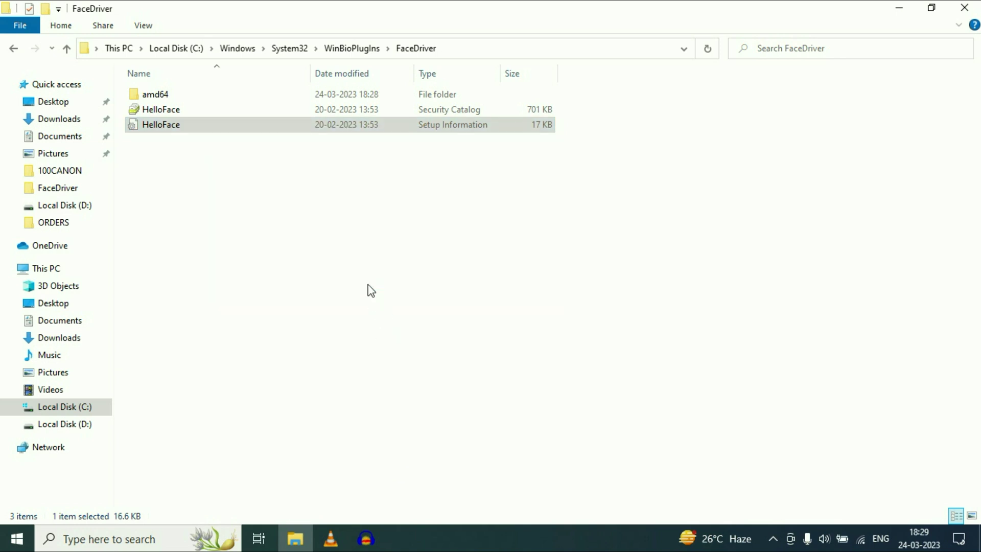
{"action": "left_click", "coordinate": [964, 7]}
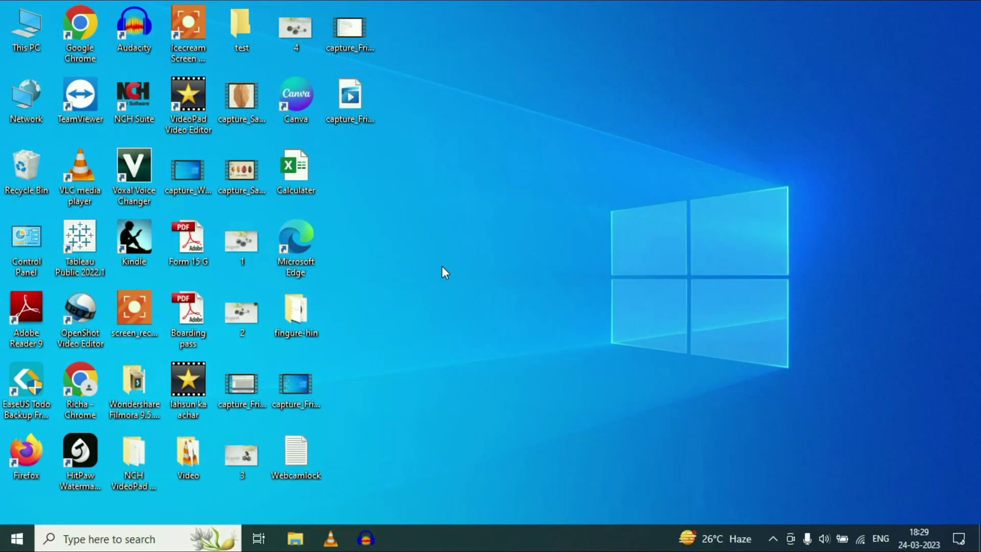
- Search 'serv' and launch the Services app
{"action": "left_click", "coordinate": [99, 541]}
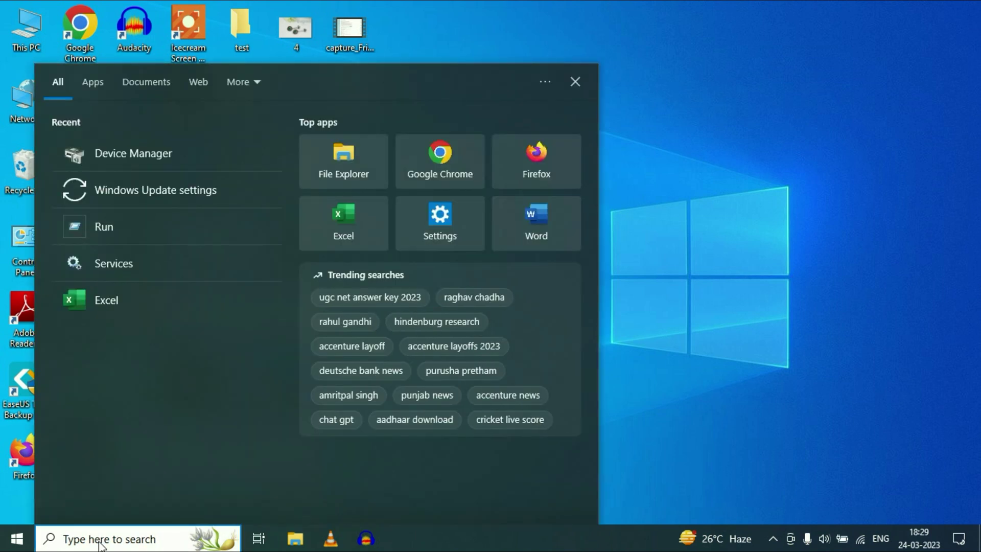
{"action": "type", "text": "serv"}
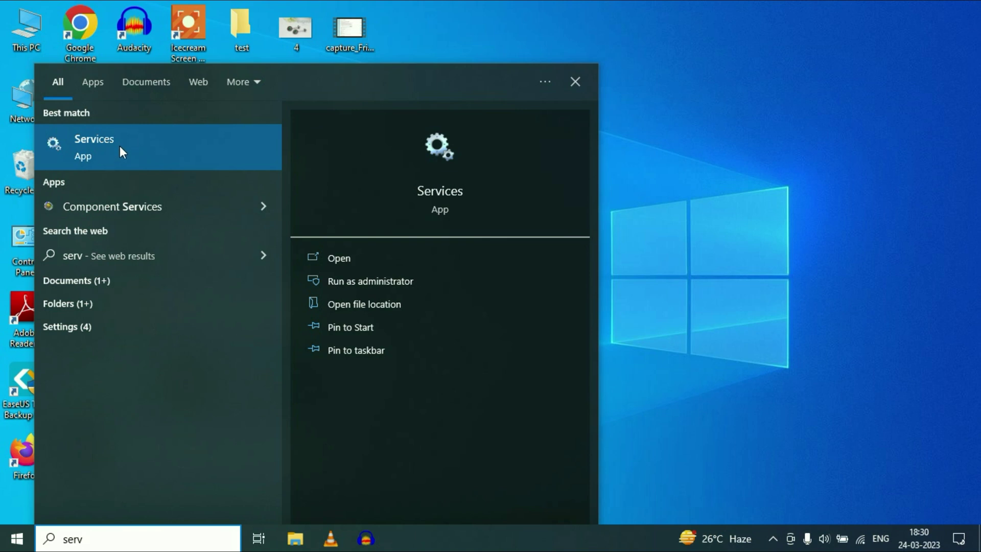
{"action": "left_click", "coordinate": [119, 146]}
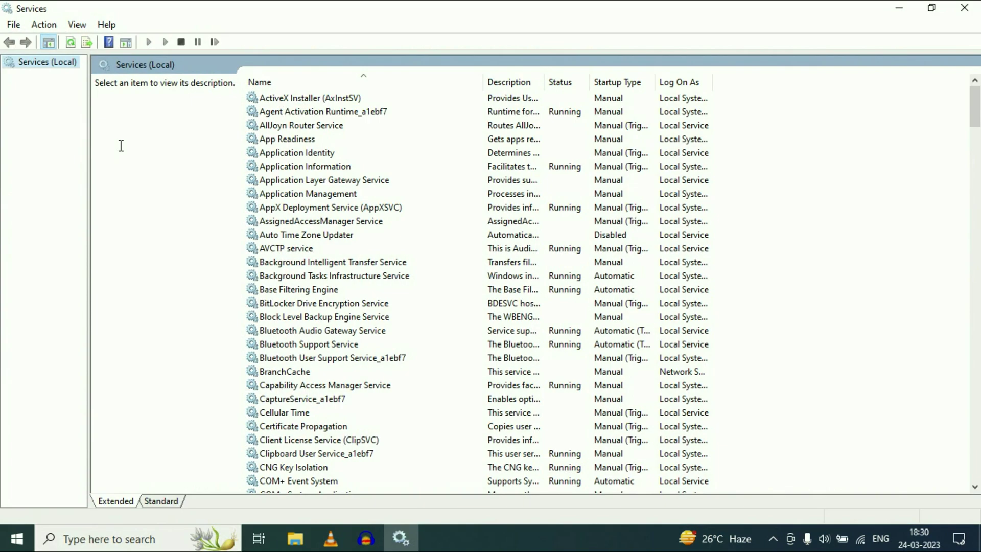
- Jump to Windows Biometric Service by typing 'windows bi' and open its Properties
{"action": "left_click", "coordinate": [294, 241]}
{"action": "type", "text": "windows bi"}
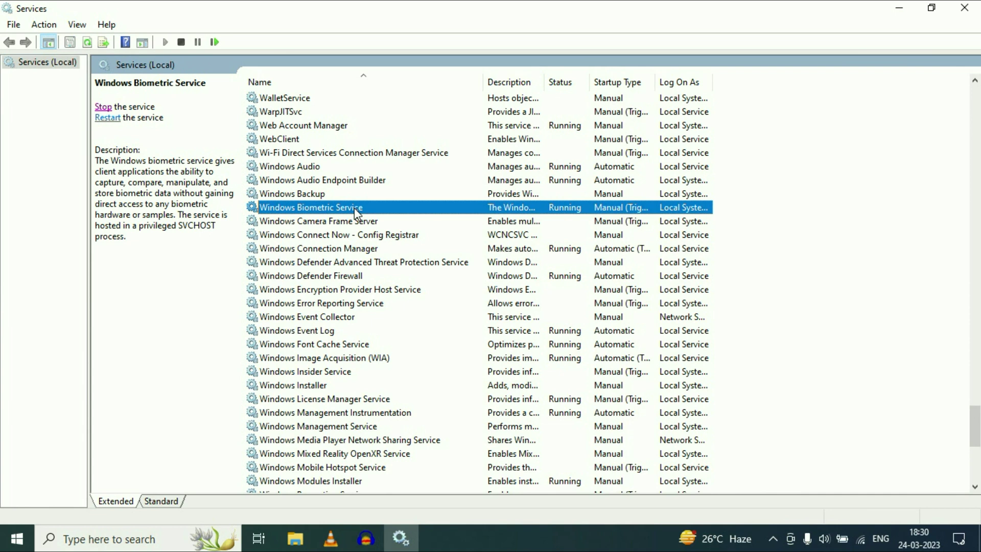
{"action": "right_click", "coordinate": [315, 207]}
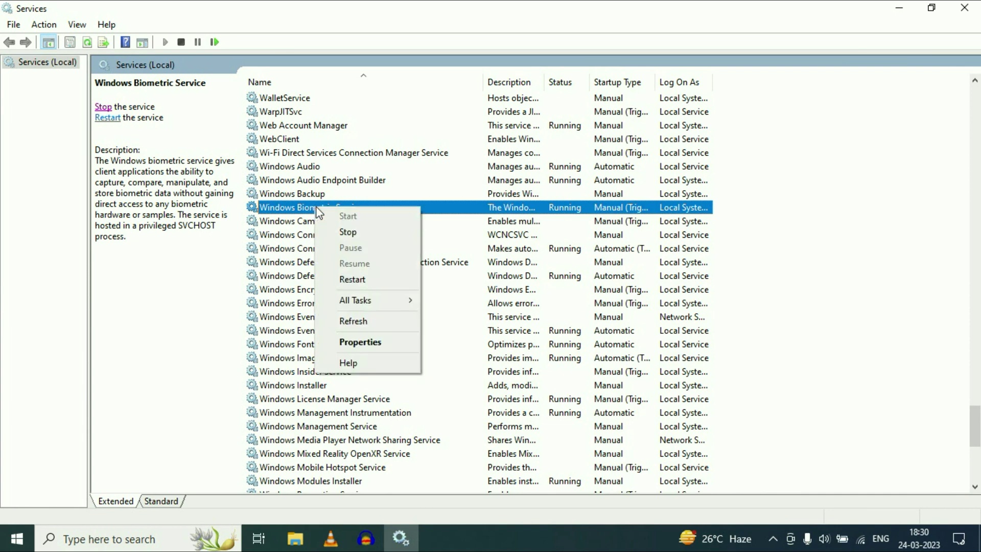
{"action": "left_click", "coordinate": [362, 347]}
{"action": "left_click_drag", "start_coordinate": [498, 102], "coordinate": [412, 44]}
- Set Windows Biometric Service startup to Automatic, stop the service, and minimize Services
{"action": "left_click", "coordinate": [428, 194]}
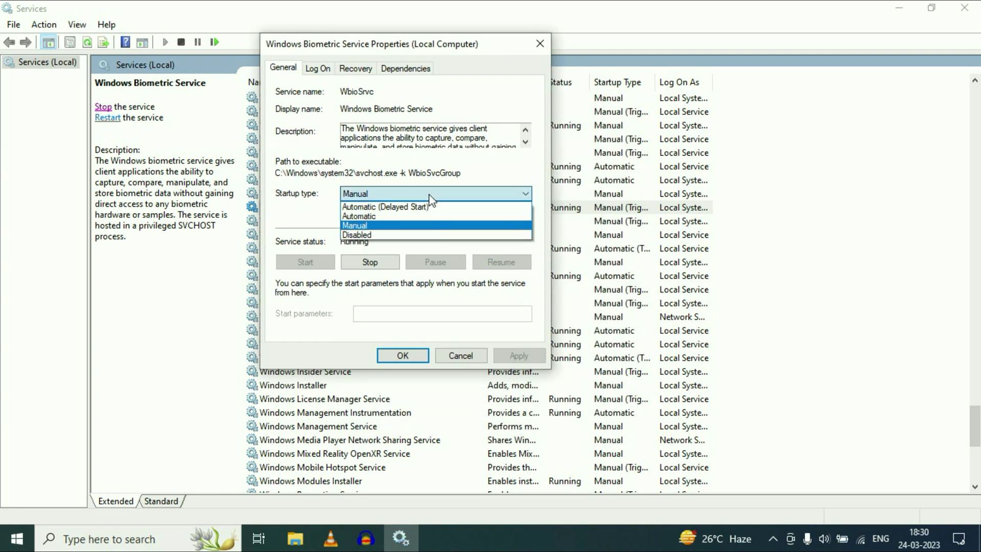
{"action": "left_click", "coordinate": [368, 216]}
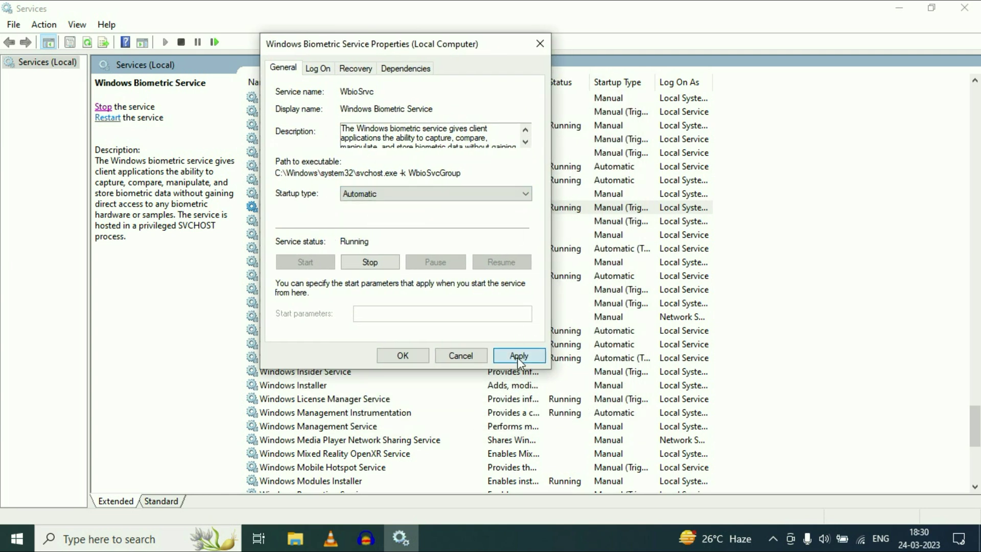
{"action": "left_click", "coordinate": [520, 356]}
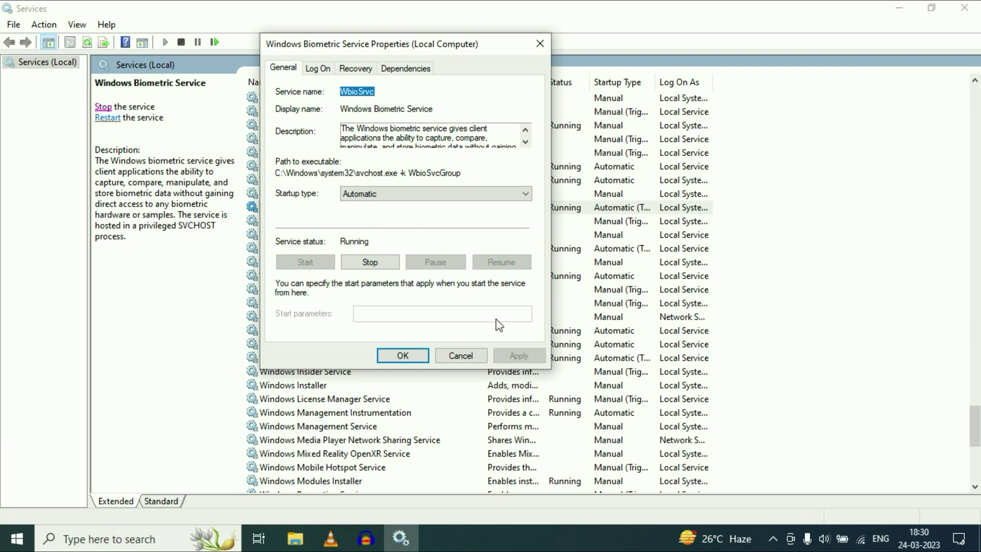
{"action": "left_click", "coordinate": [383, 263]}
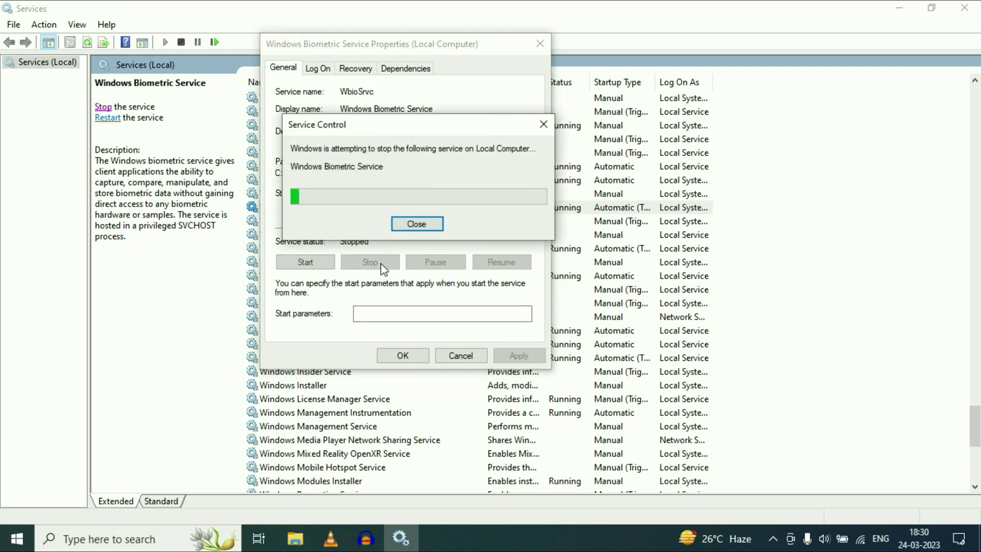
{"action": "left_click", "coordinate": [402, 356]}
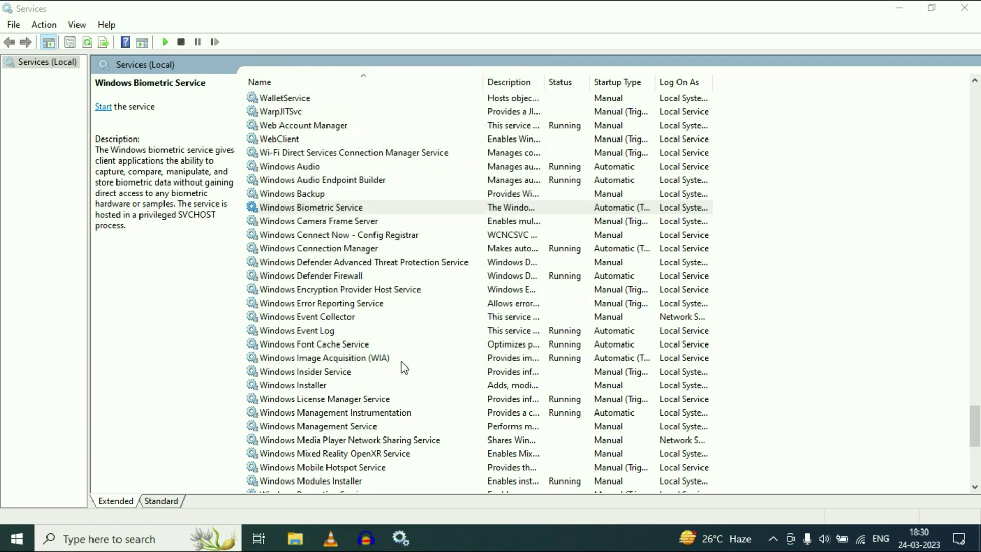
{"action": "left_click", "coordinate": [899, 9]}
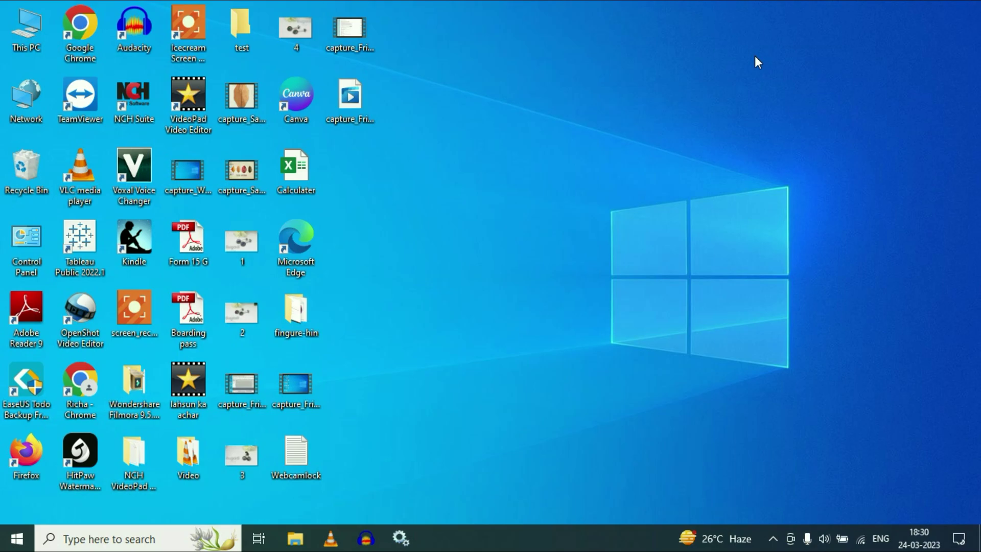
- Open C:\Windows\System32 in File Explorer
{"action": "left_click", "coordinate": [298, 540]}
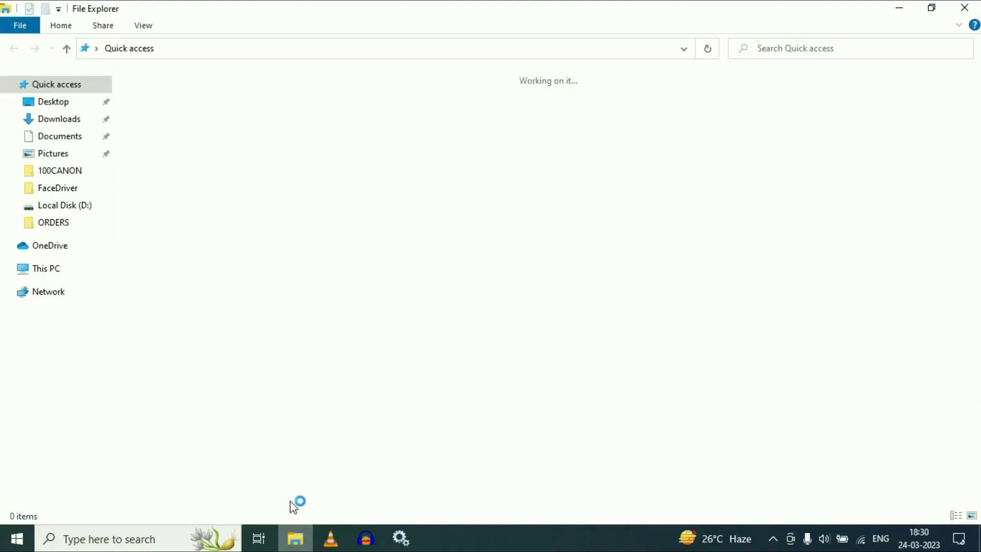
{"action": "left_click", "coordinate": [23, 268]}
{"action": "double_click", "coordinate": [213, 211]}
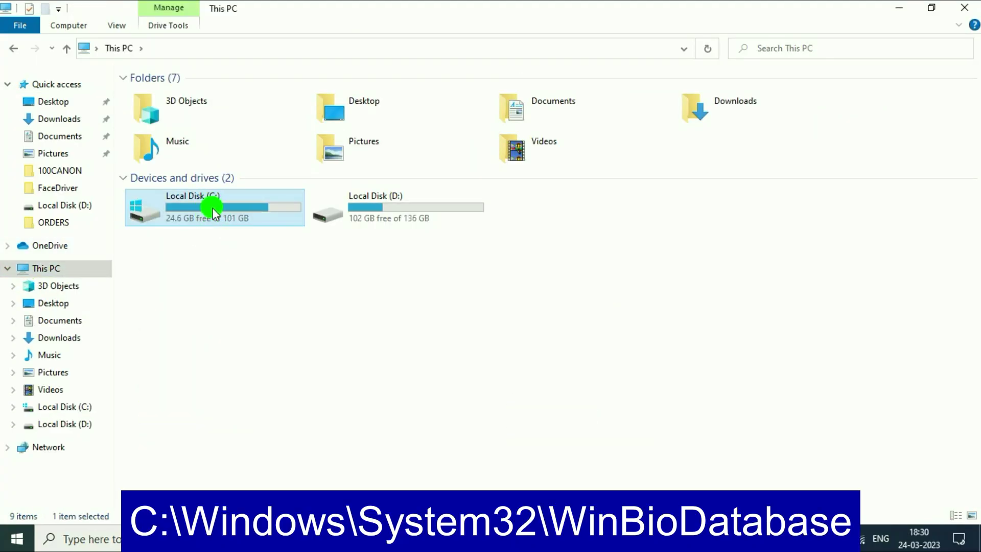
{"action": "double_click", "coordinate": [178, 186]}
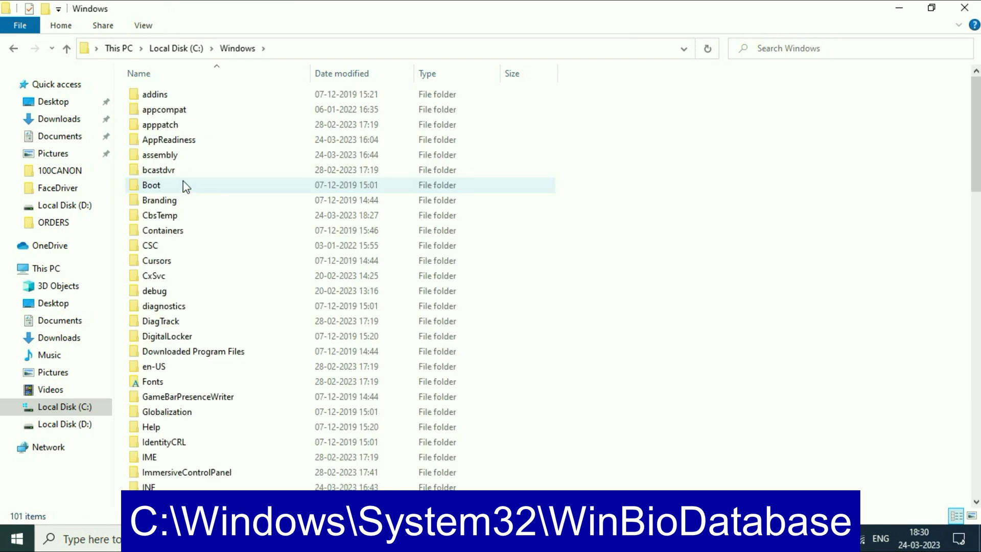
{"action": "scroll", "coordinate": [169, 348], "scroll_direction": "down", "scroll_amount": 13}
{"action": "scroll", "coordinate": [202, 329], "scroll_direction": "down", "scroll_amount": 2}
{"action": "double_click", "coordinate": [170, 318]}
- Open the WinBioDatabase folder inside System32
{"action": "scroll", "coordinate": [209, 273], "scroll_direction": "down", "scroll_amount": 20}
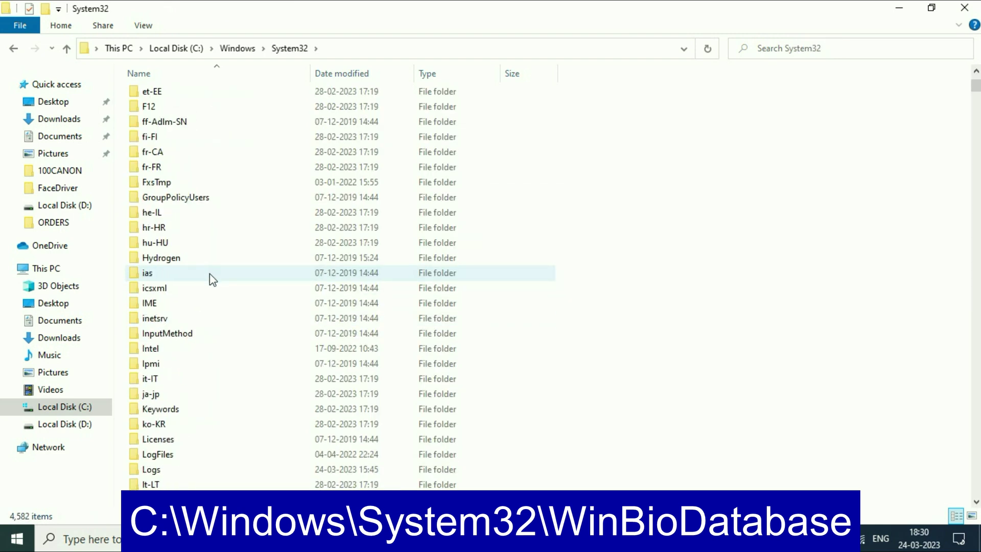
{"action": "scroll", "coordinate": [210, 275], "scroll_direction": "down", "scroll_amount": 20}
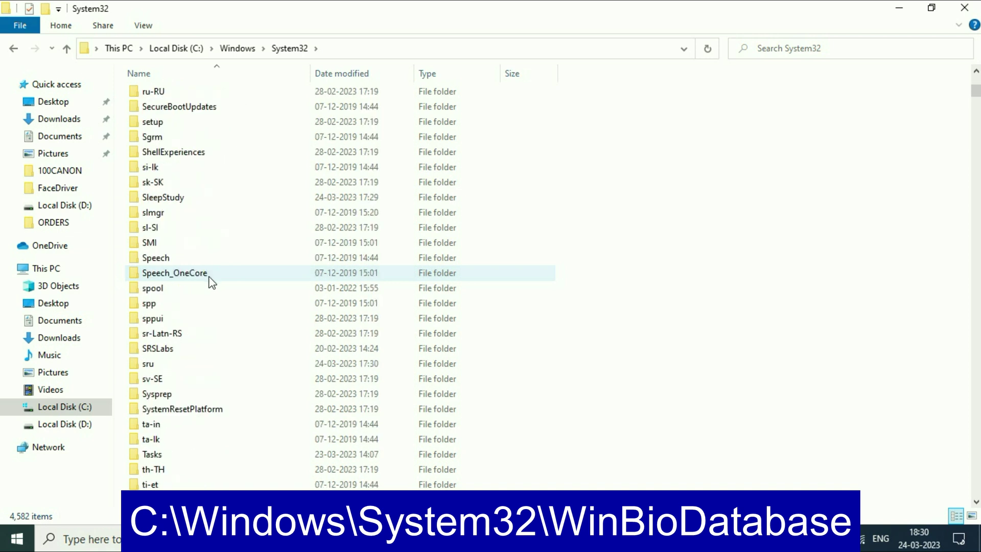
{"action": "scroll", "coordinate": [208, 276], "scroll_direction": "up", "scroll_amount": 2}
{"action": "left_click", "coordinate": [193, 228]}
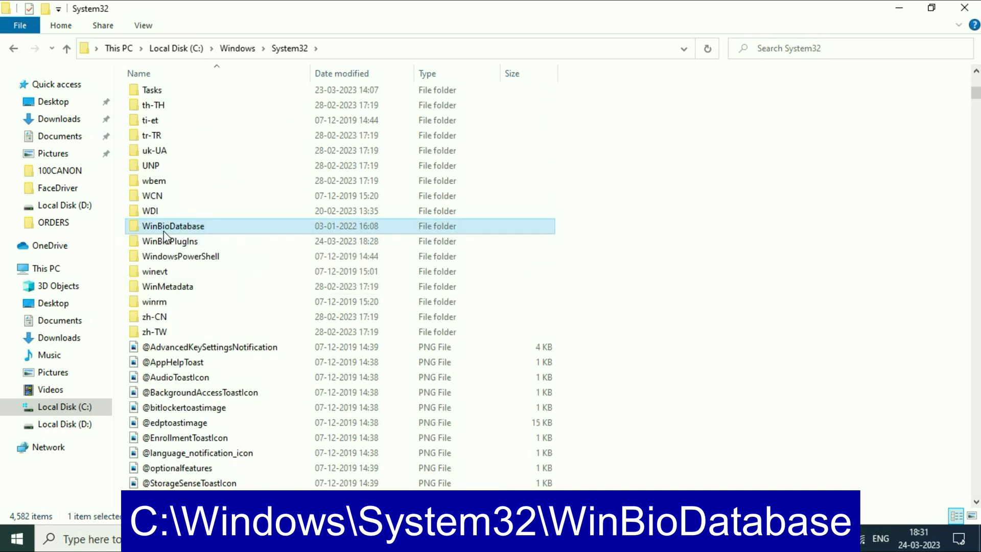
{"action": "left_click", "coordinate": [190, 226]}
{"action": "double_click", "coordinate": [199, 228]}
- Permanently delete the DAT file with administrator approval, then close Explorer
{"action": "left_click", "coordinate": [220, 96]}
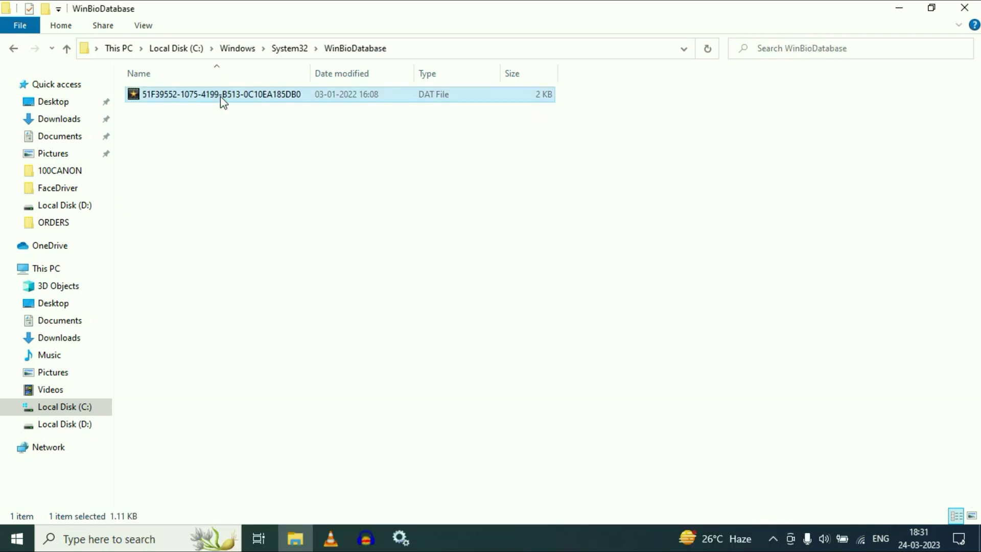
{"action": "key", "text": "shift+Delete"}
{"action": "key", "text": "Escape"}
{"action": "left_click", "coordinate": [252, 174]}
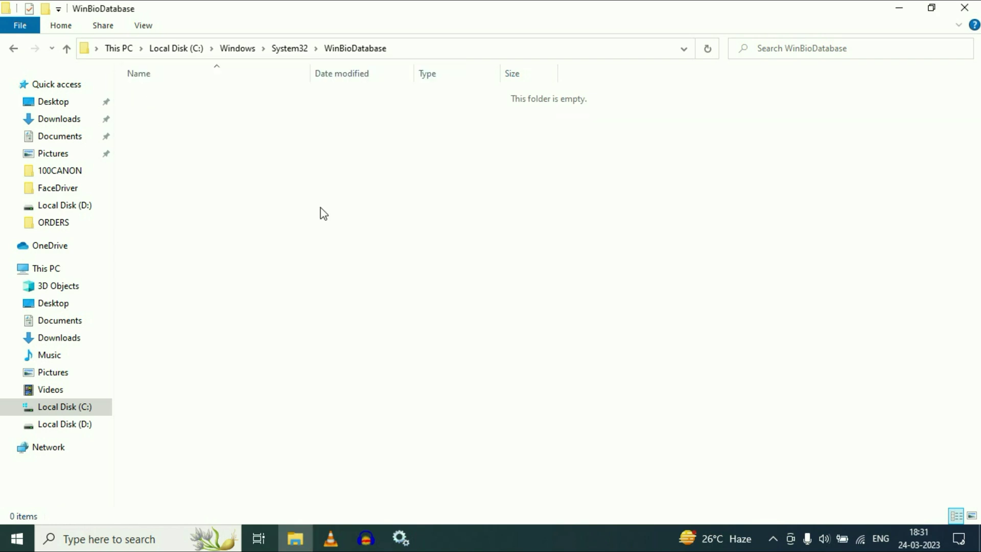
{"action": "left_click", "coordinate": [964, 8]}
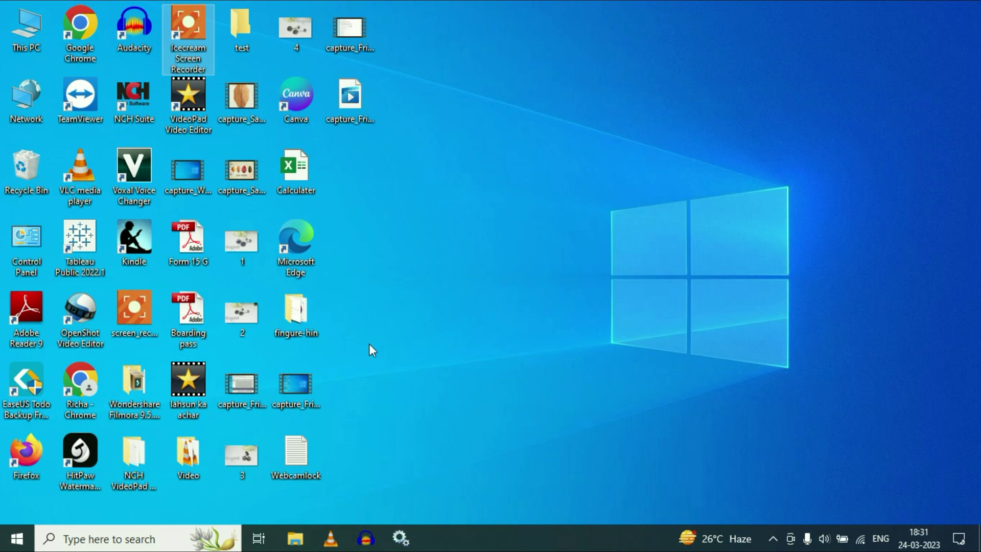
- Start Windows Biometric Service from its Properties dialog, then close Services
{"action": "left_click", "coordinate": [401, 539]}
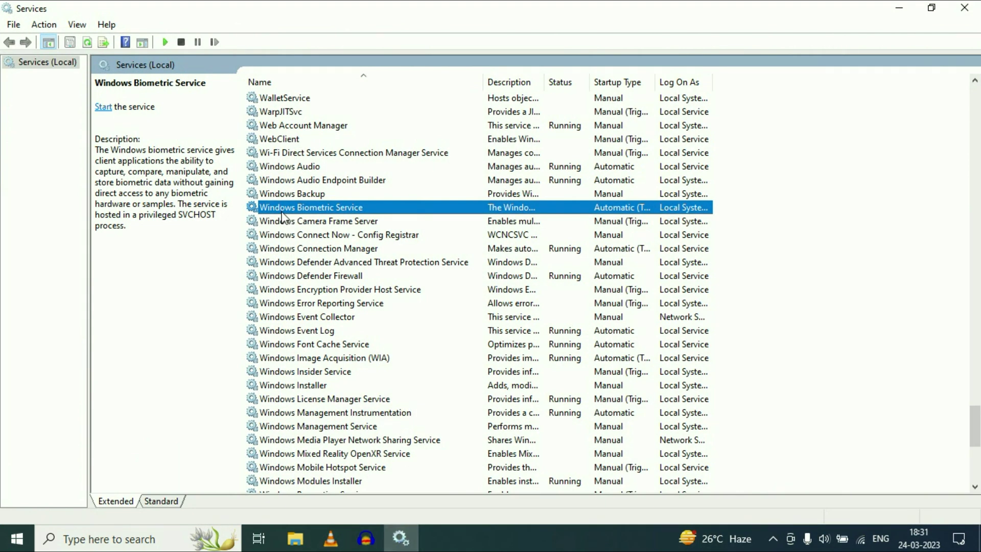
{"action": "right_click", "coordinate": [339, 207]}
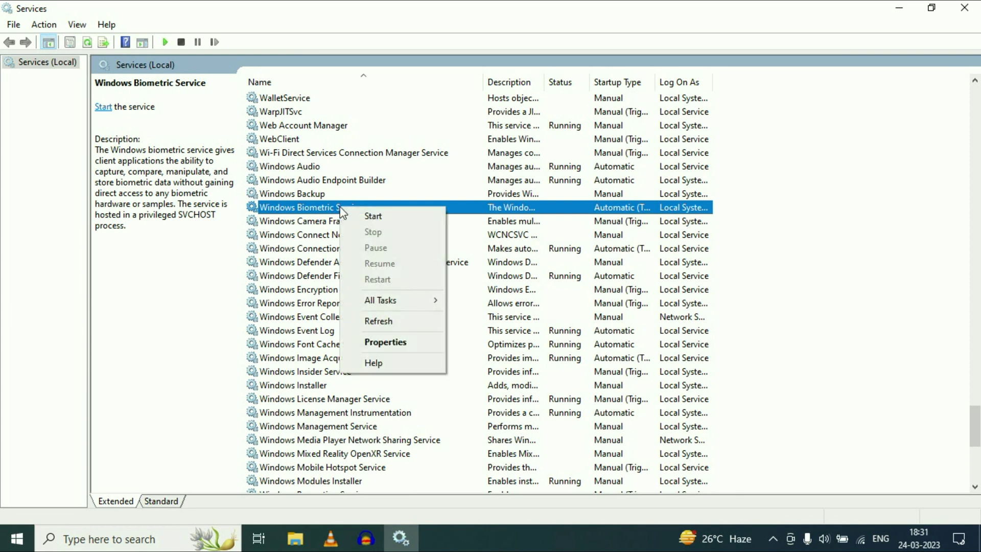
{"action": "left_click", "coordinate": [404, 342]}
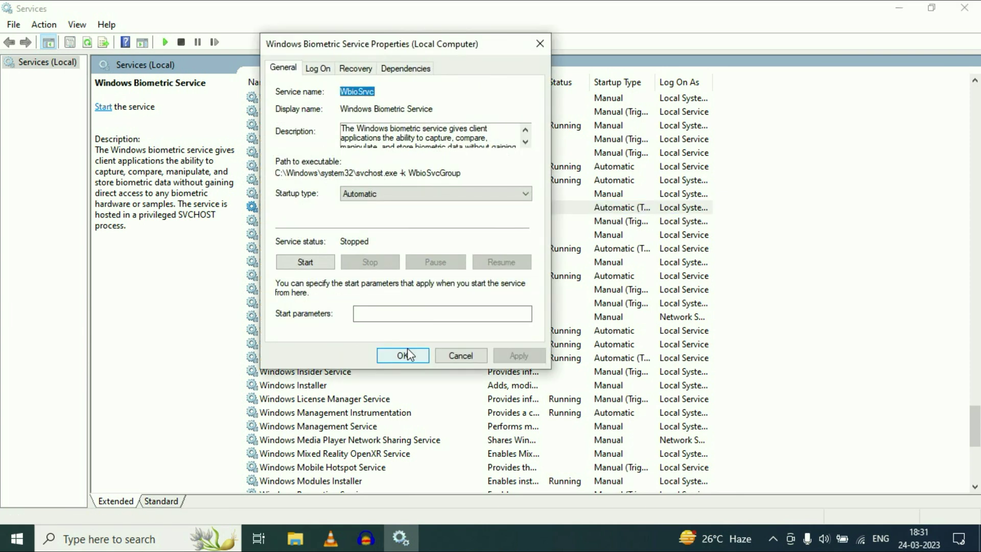
{"action": "left_click", "coordinate": [311, 263]}
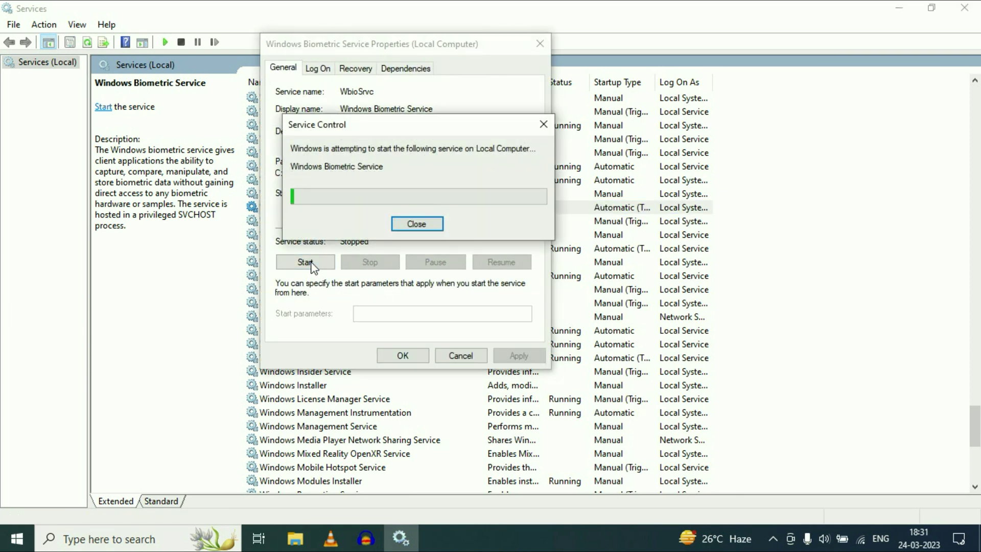
{"action": "left_click", "coordinate": [412, 356]}
{"action": "left_click", "coordinate": [964, 8]}
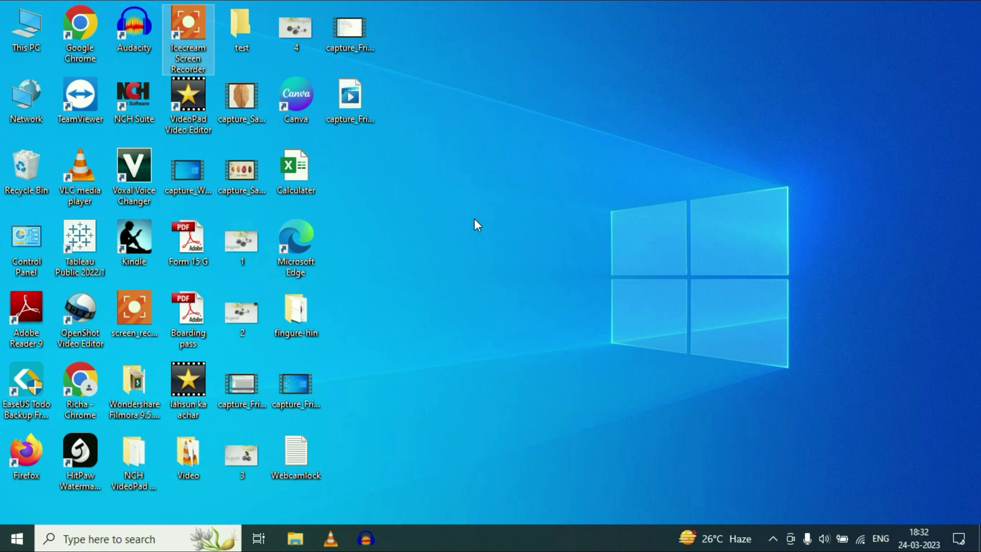
- Open the Run box and run gpedit.msc
{"action": "left_click", "coordinate": [117, 541]}
{"action": "type", "text": "run"}
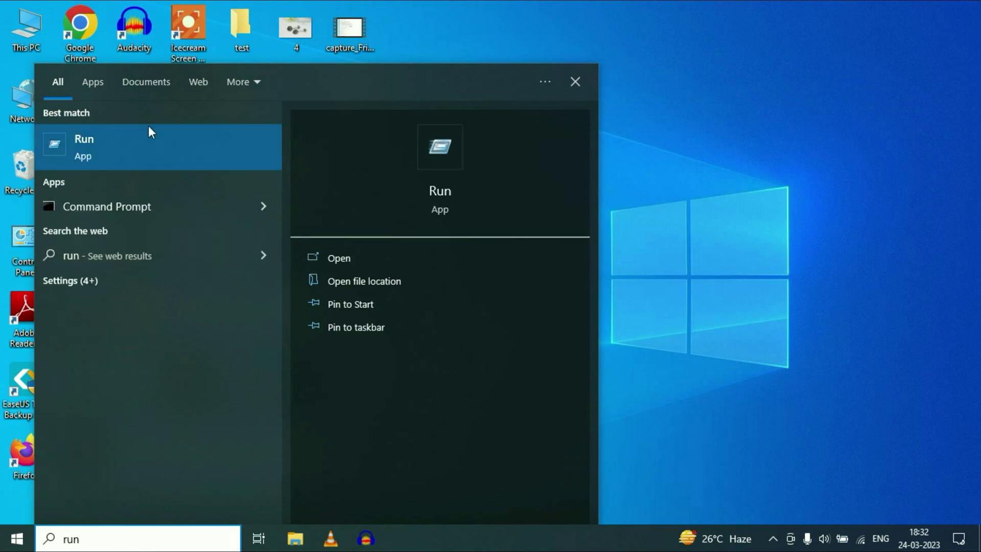
{"action": "left_click", "coordinate": [93, 146]}
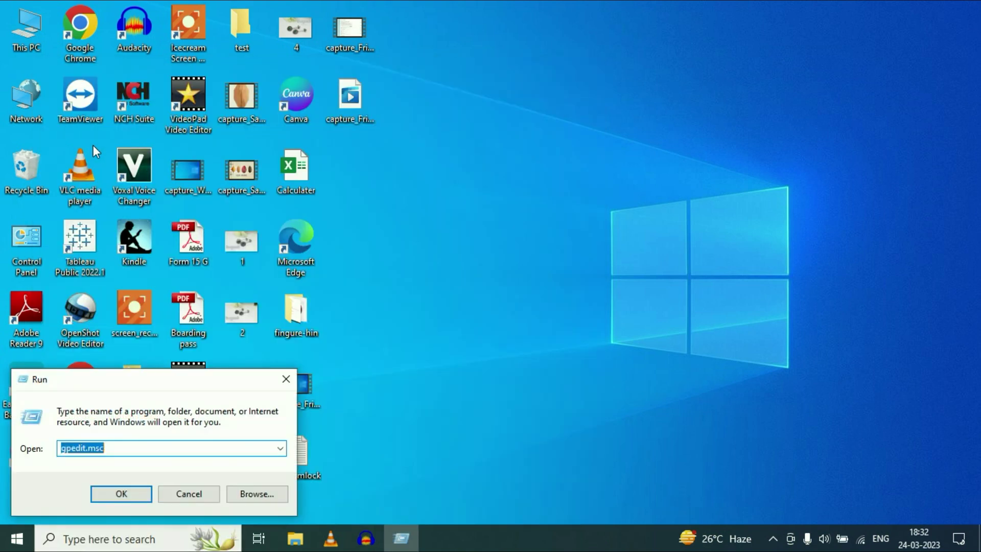
{"action": "left_click_drag", "start_coordinate": [276, 257], "coordinate": [492, 130]}
{"action": "left_click", "coordinate": [477, 197]}
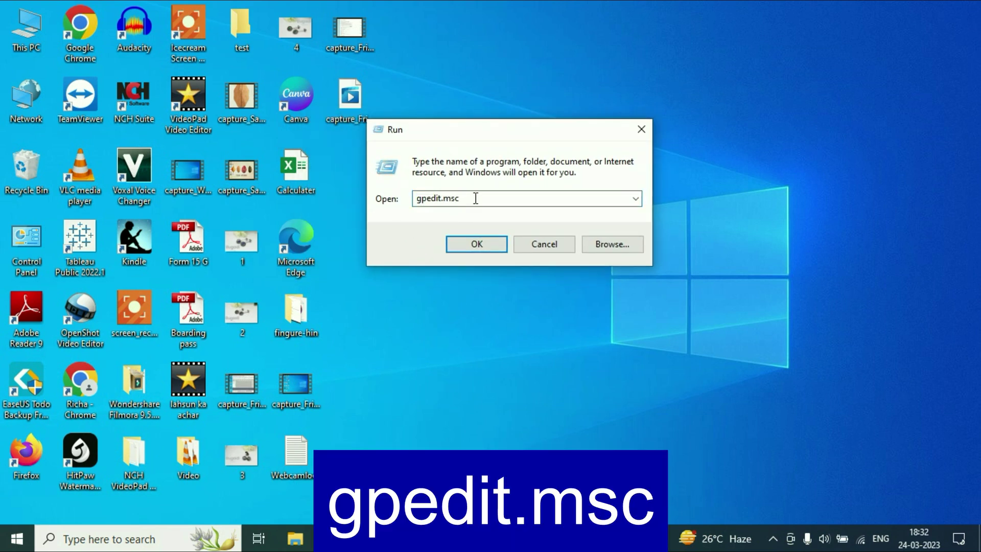
{"action": "left_click", "coordinate": [491, 244]}
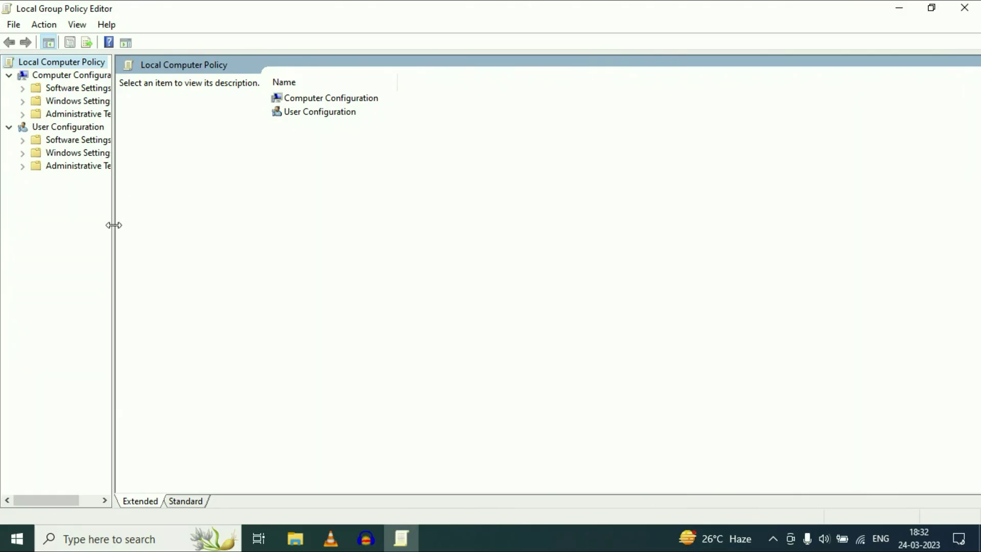
- Expand Computer Configuration > Administrative Templates > Windows Components and select Biometrics
{"action": "left_click_drag", "start_coordinate": [114, 224], "coordinate": [245, 219]}
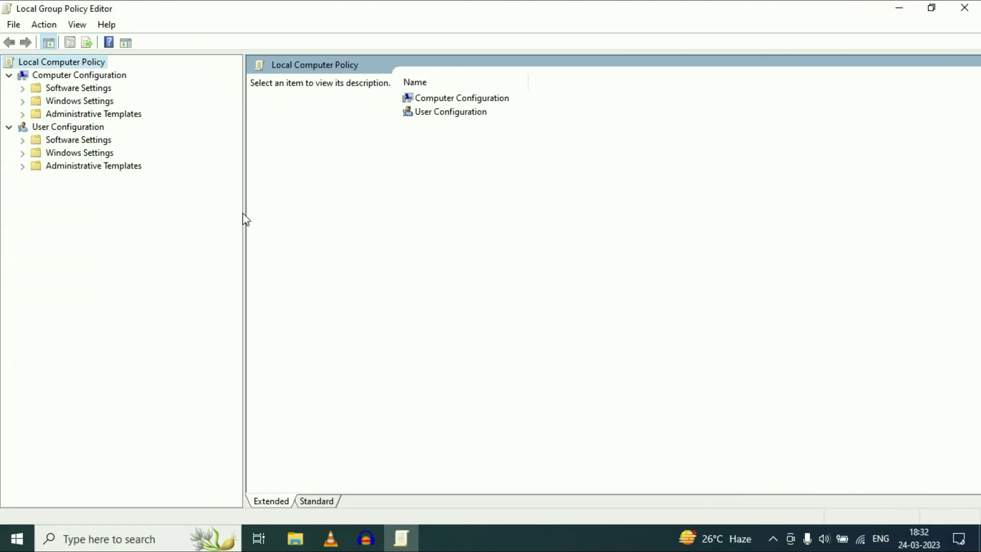
{"action": "left_click", "coordinate": [97, 77]}
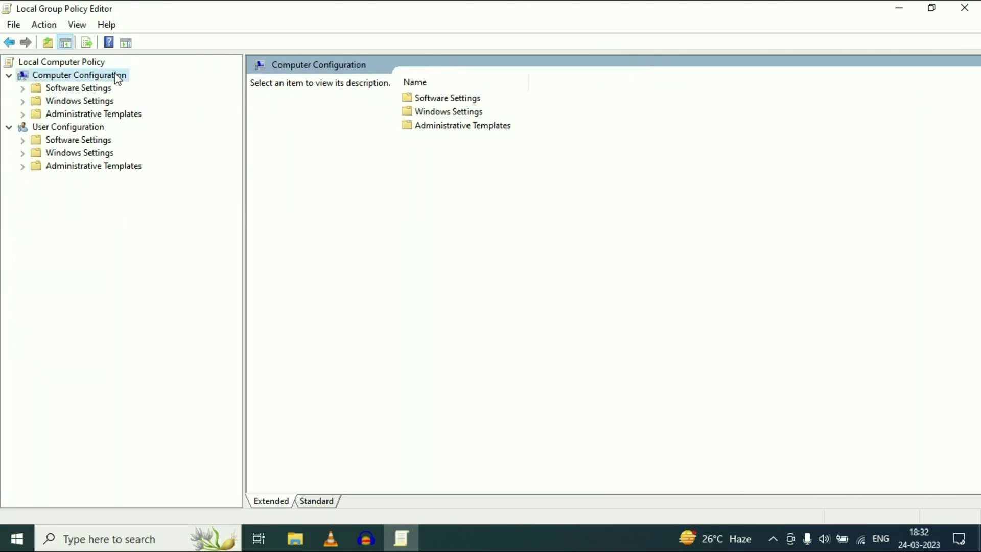
{"action": "left_click", "coordinate": [63, 115]}
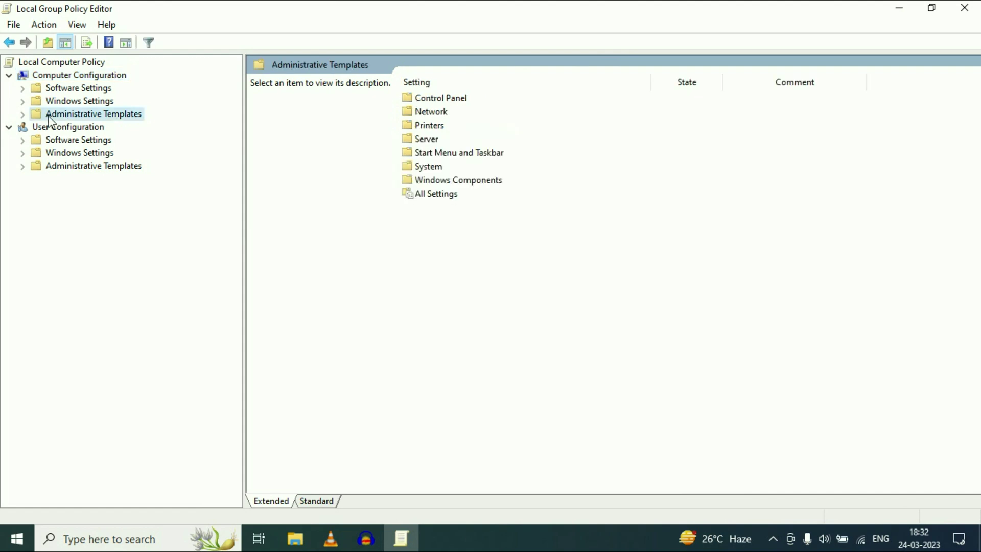
{"action": "left_click", "coordinate": [22, 115]}
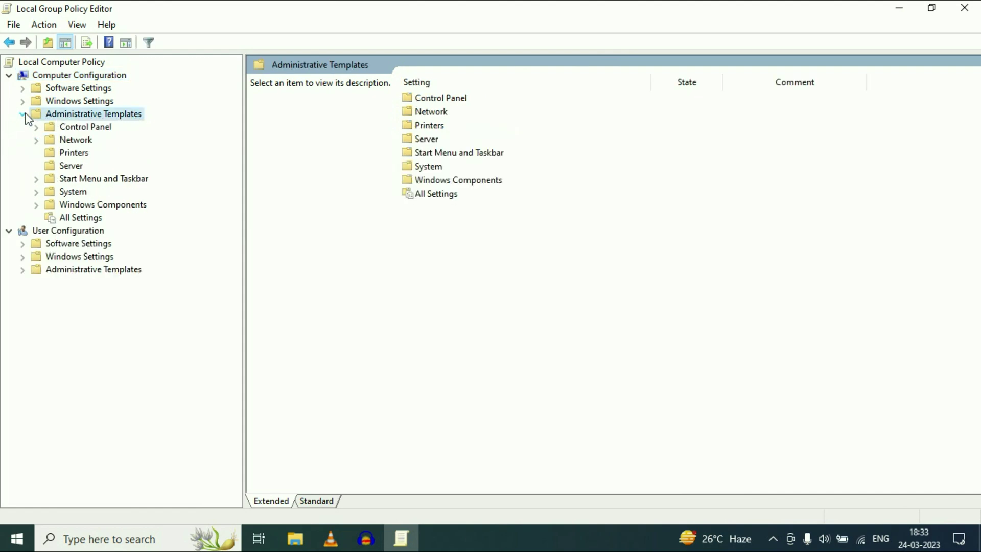
{"action": "left_click", "coordinate": [84, 207]}
{"action": "left_click", "coordinate": [36, 205]}
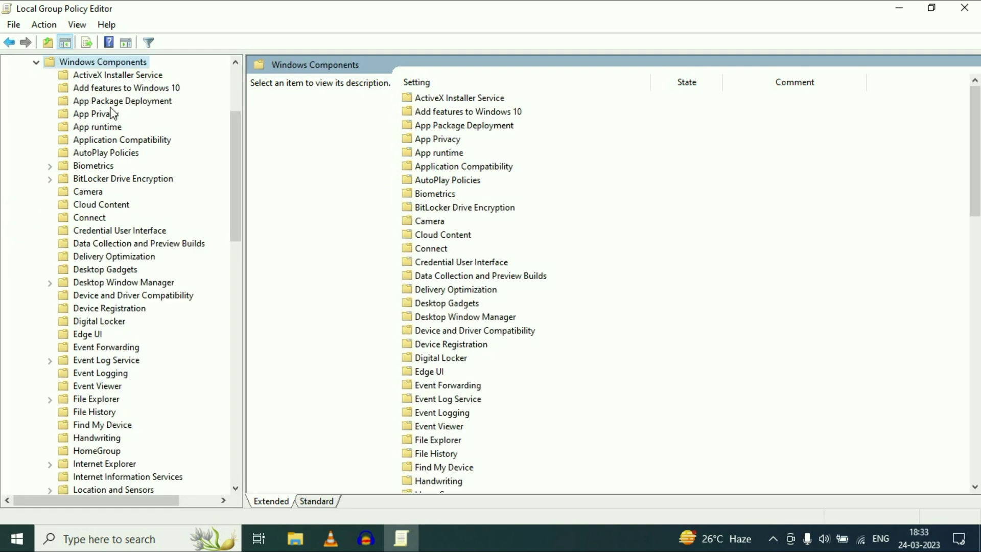
{"action": "left_click", "coordinate": [96, 170]}
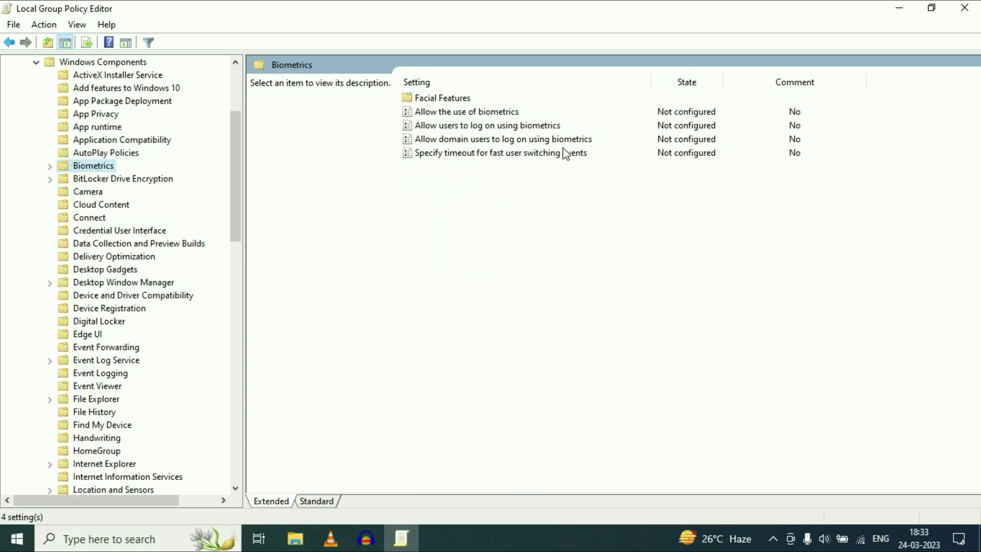
- Set the 'Allow the use of biometrics' policy to Enabled
{"action": "left_click", "coordinate": [472, 113]}
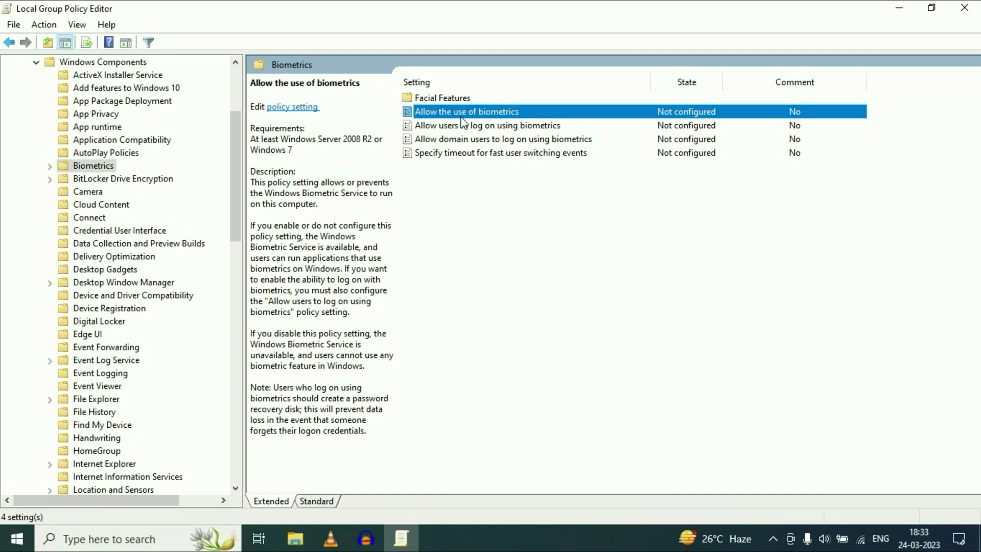
{"action": "right_click", "coordinate": [506, 111]}
{"action": "left_click", "coordinate": [533, 121]}
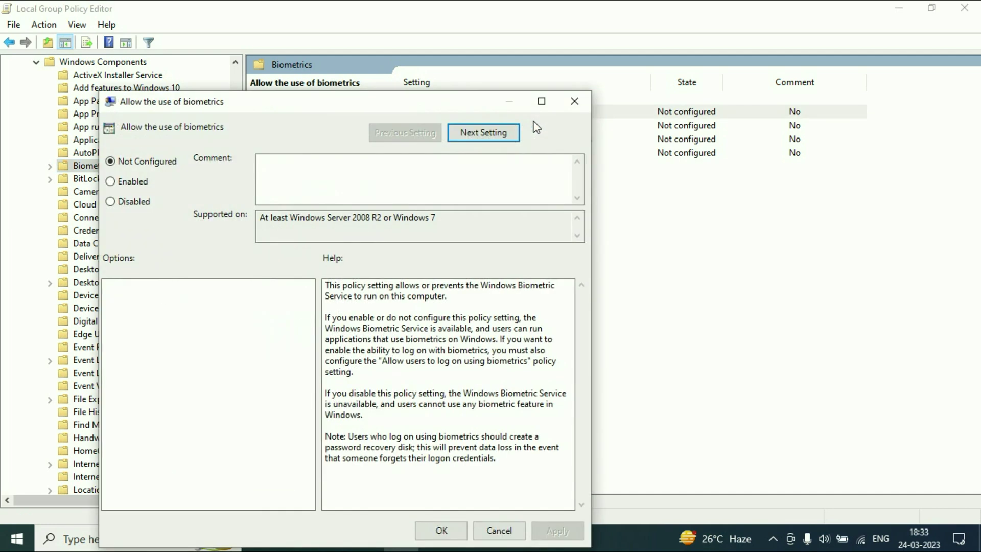
{"action": "left_click", "coordinate": [134, 182]}
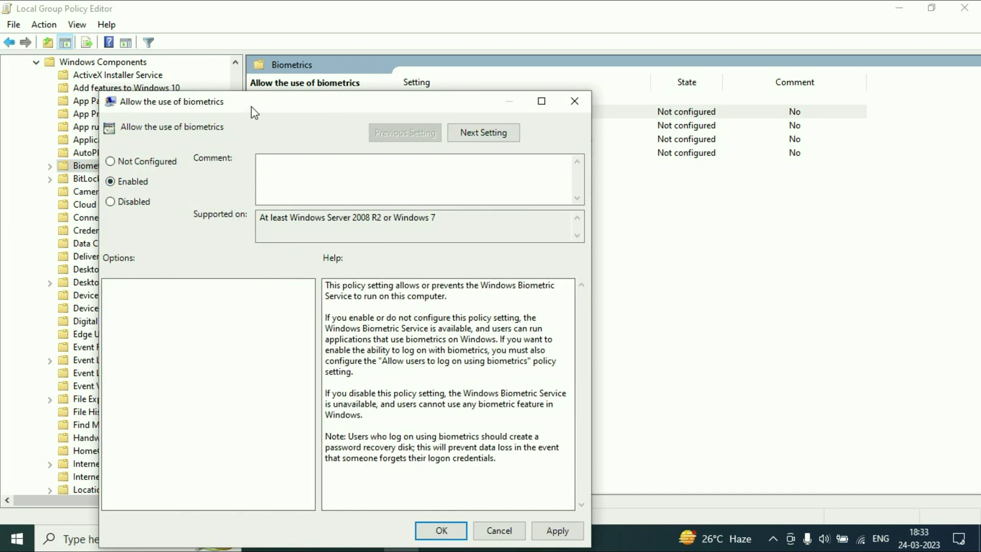
{"action": "left_click", "coordinate": [426, 531]}
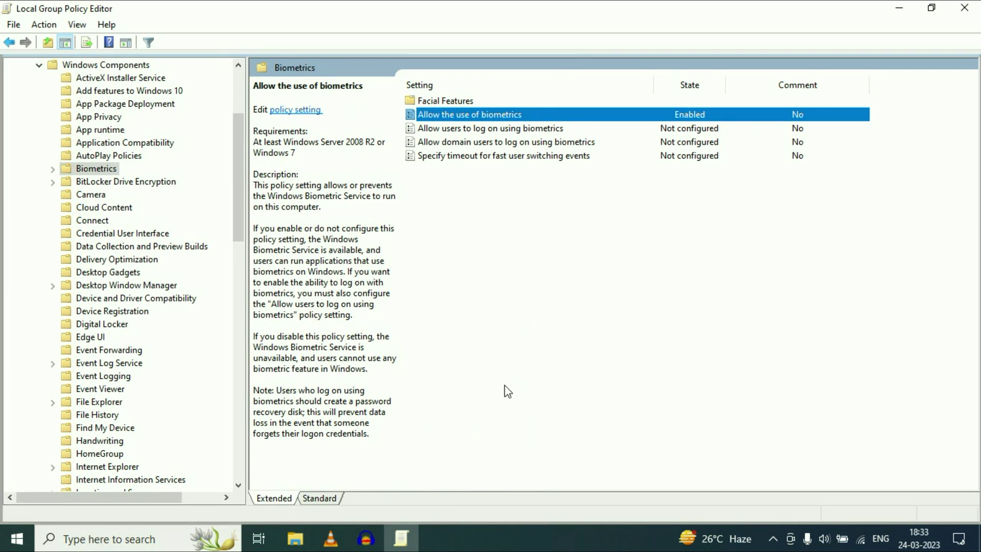
- Set the 'Allow users to log on using biometrics' policy to Enabled
{"action": "right_click", "coordinate": [484, 131]}
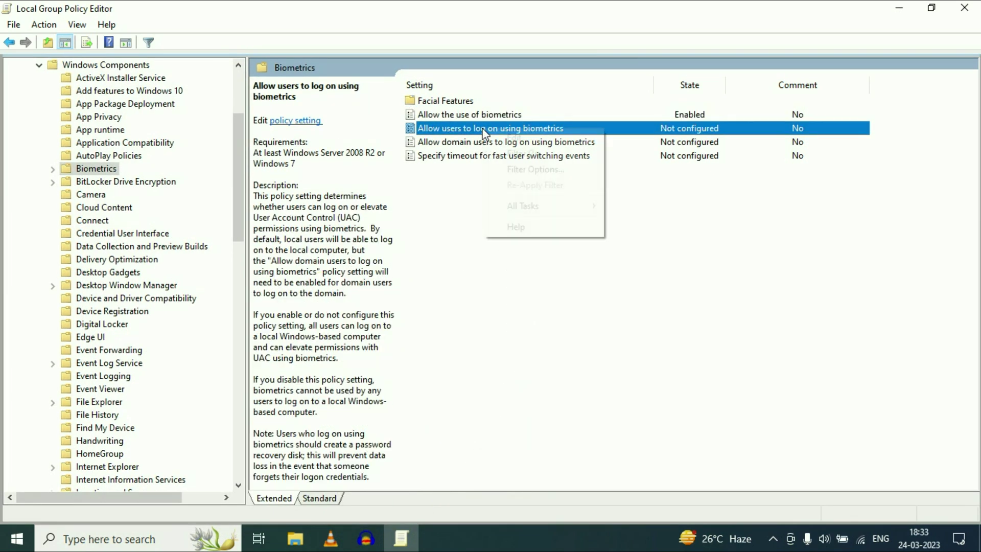
{"action": "left_click", "coordinate": [504, 138]}
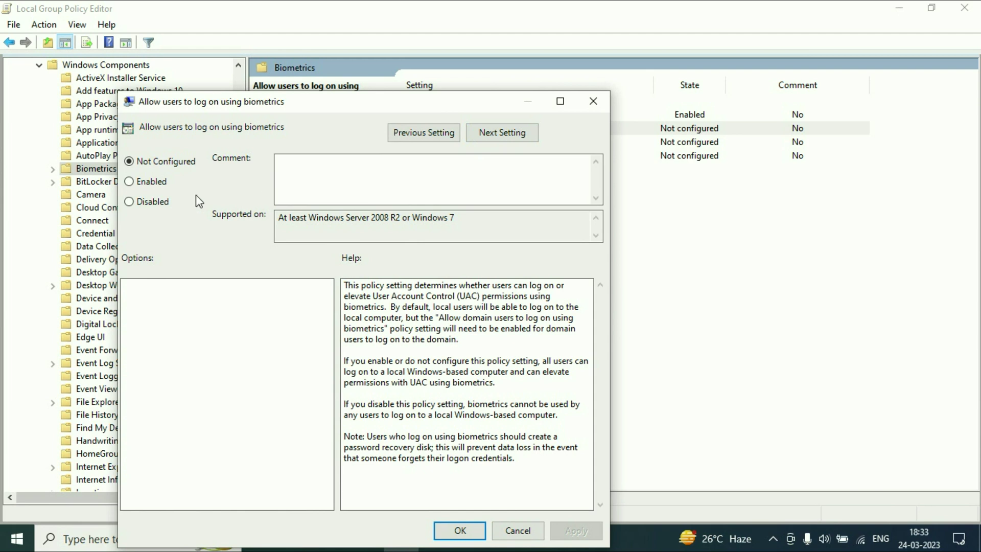
{"action": "left_click", "coordinate": [152, 183]}
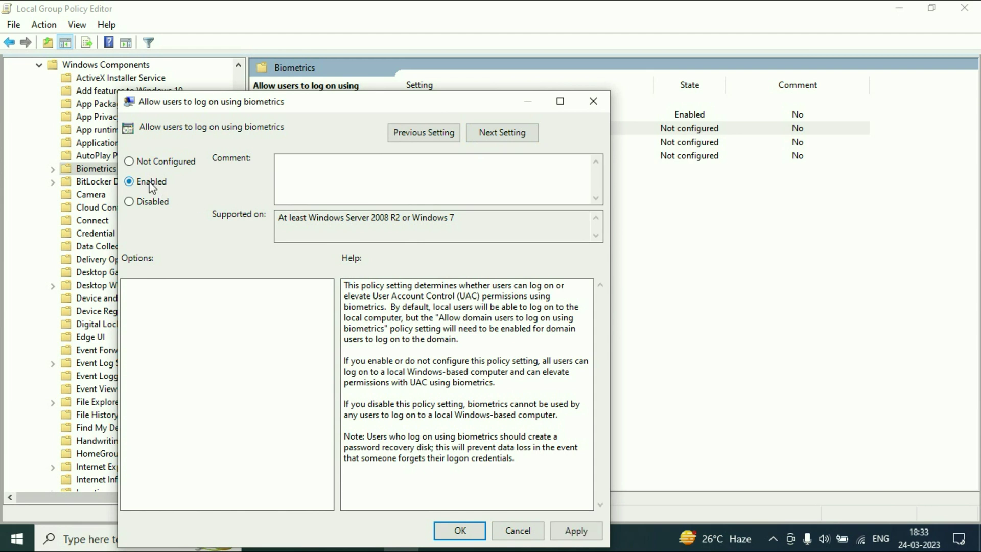
{"action": "left_click", "coordinate": [444, 532]}
- Review both biometrics policies' details, then close the Local Group Policy Editor
{"action": "left_click", "coordinate": [580, 305]}
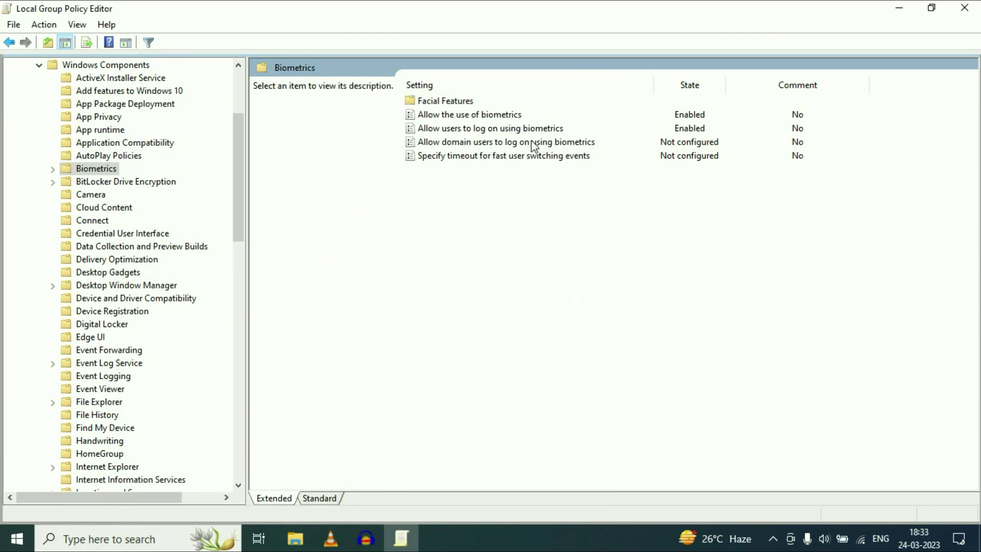
{"action": "left_click", "coordinate": [507, 116]}
{"action": "left_click", "coordinate": [506, 131]}
{"action": "left_click", "coordinate": [499, 117]}
{"action": "left_click", "coordinate": [500, 132]}
{"action": "left_click", "coordinate": [489, 115]}
{"action": "left_click", "coordinate": [964, 8]}
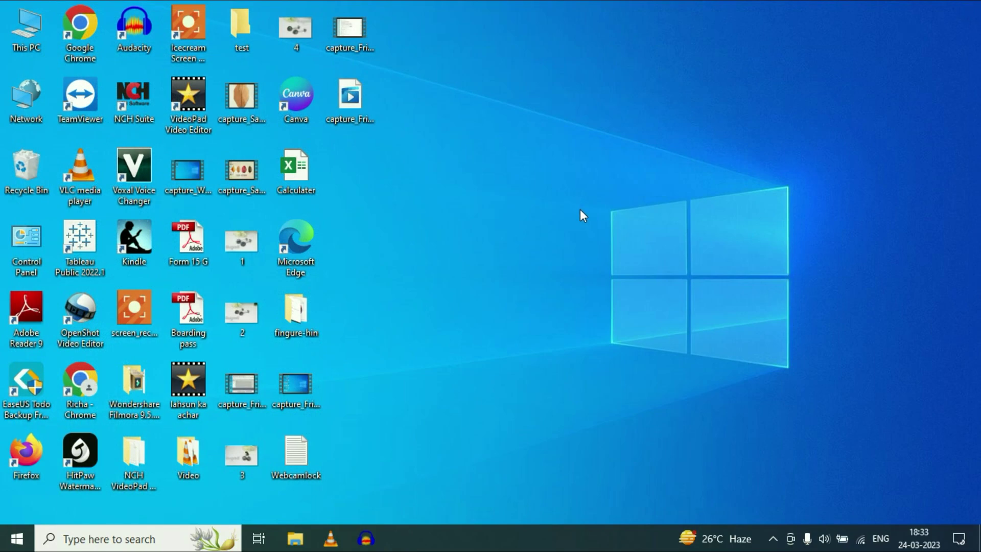